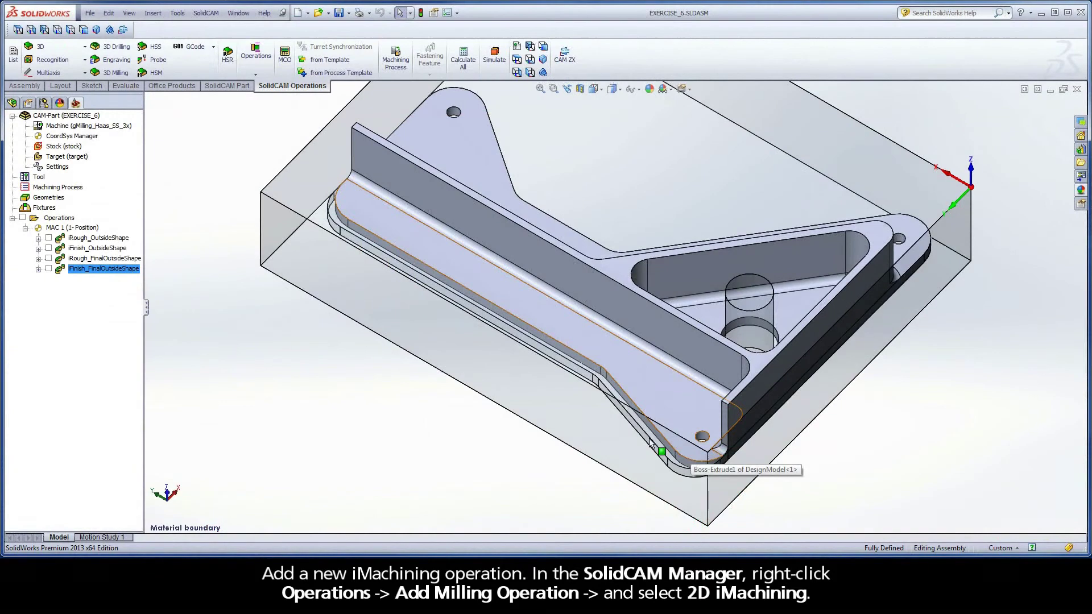
# Step: Add a new 2D iMachining milling operation from the Operations context menu
pyautogui.rightClick(65, 220)
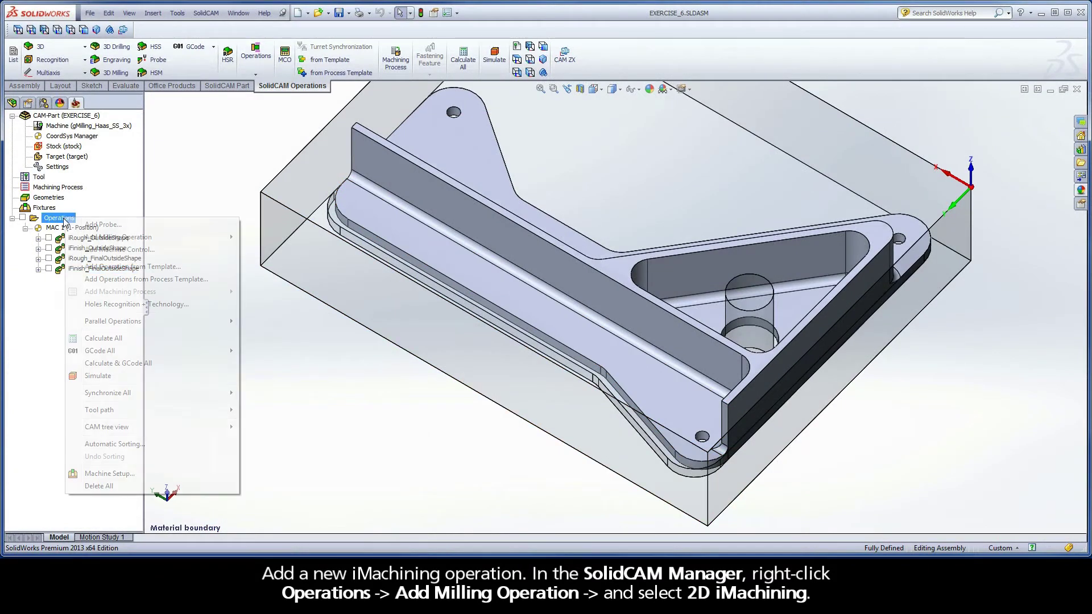
pyautogui.moveTo(133, 241)
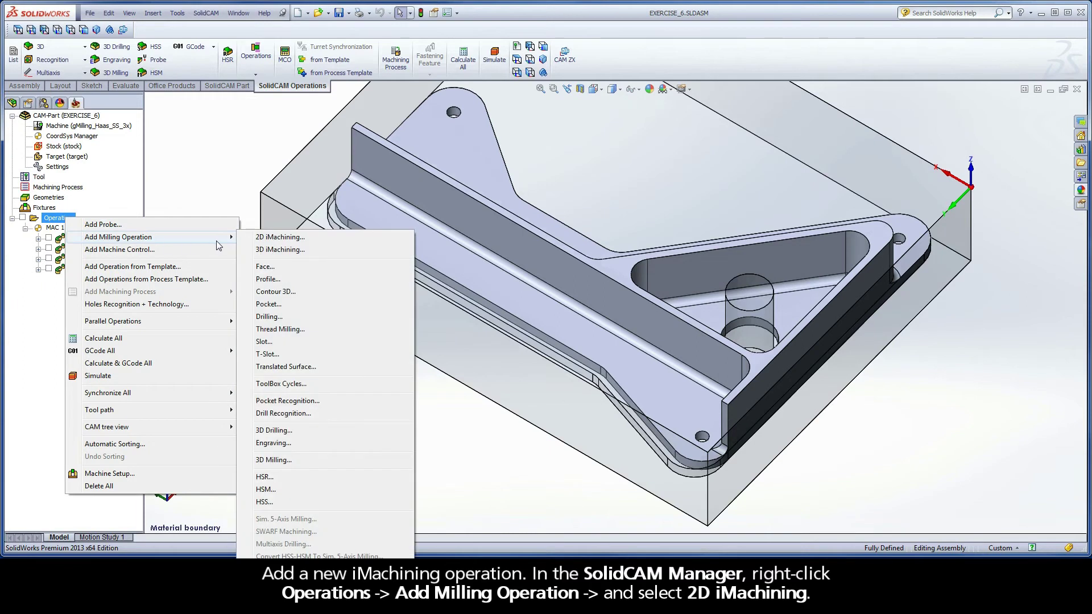
pyautogui.click(299, 239)
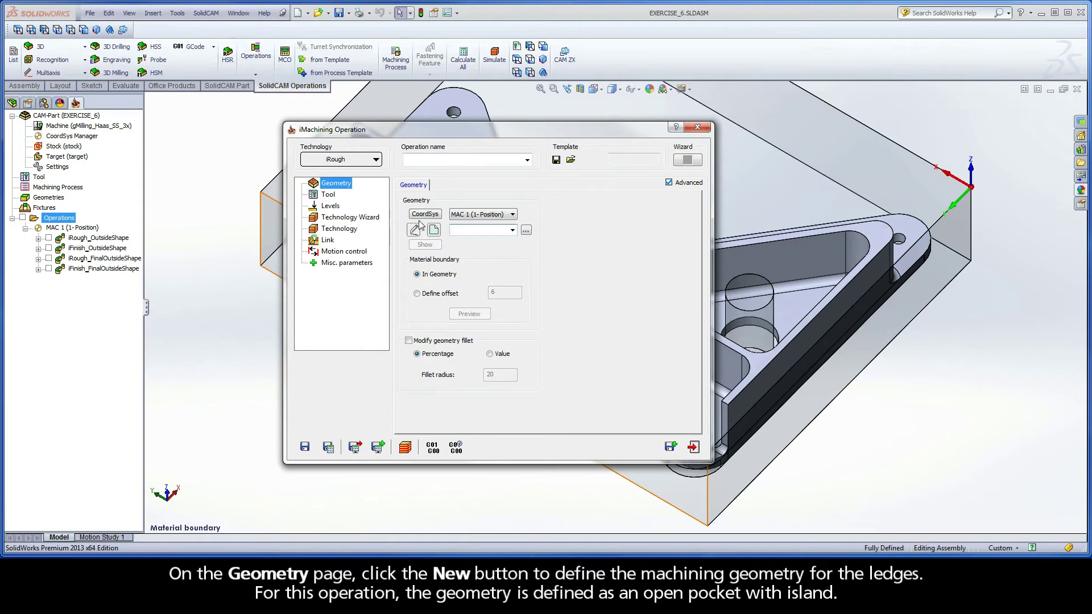
# Step: Create new geometry in the OutsideShape view with an Auto-constant Z closed chain on the bottom edge
pyautogui.click(435, 230)
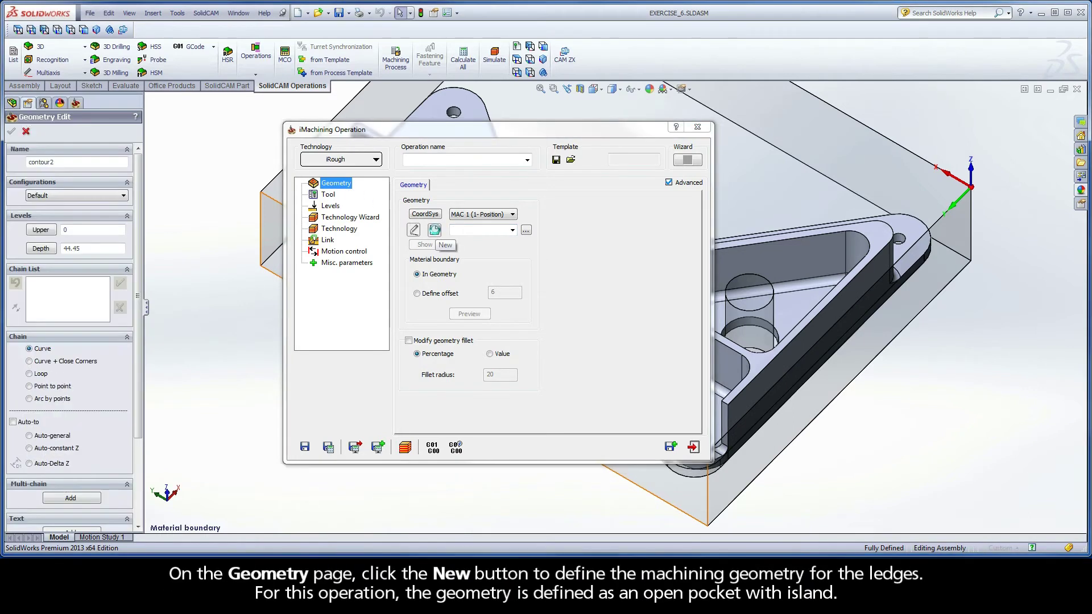
pyautogui.rightClick(196, 159)
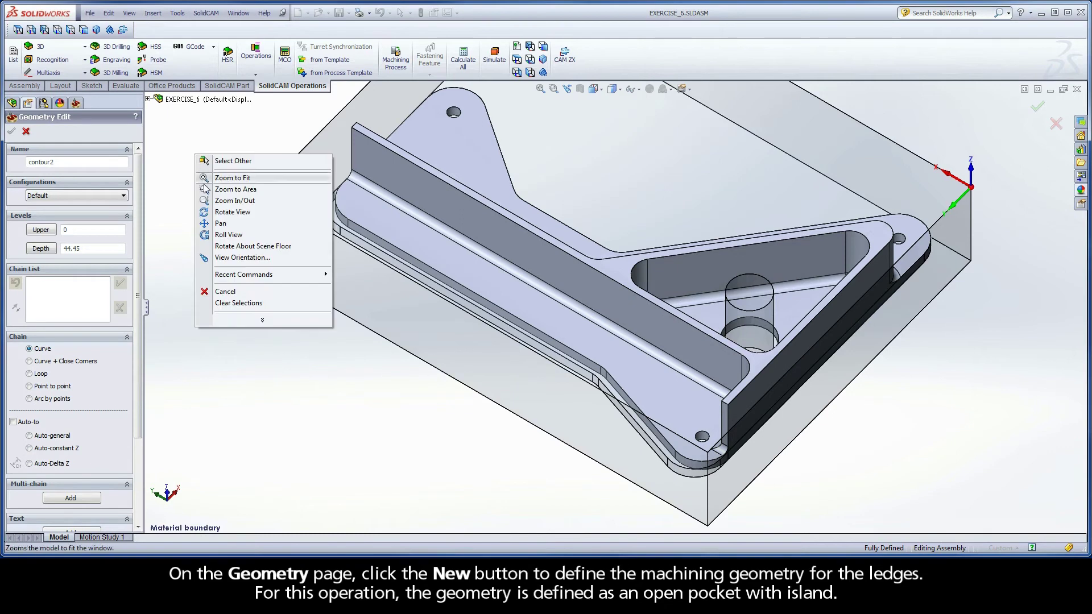
pyautogui.click(228, 258)
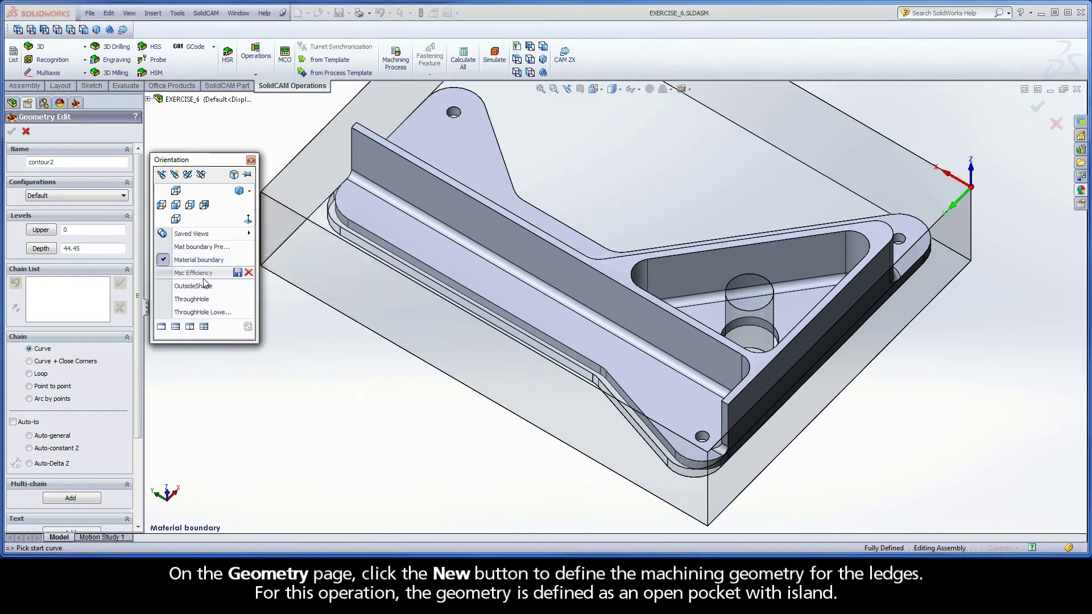
pyautogui.click(203, 286)
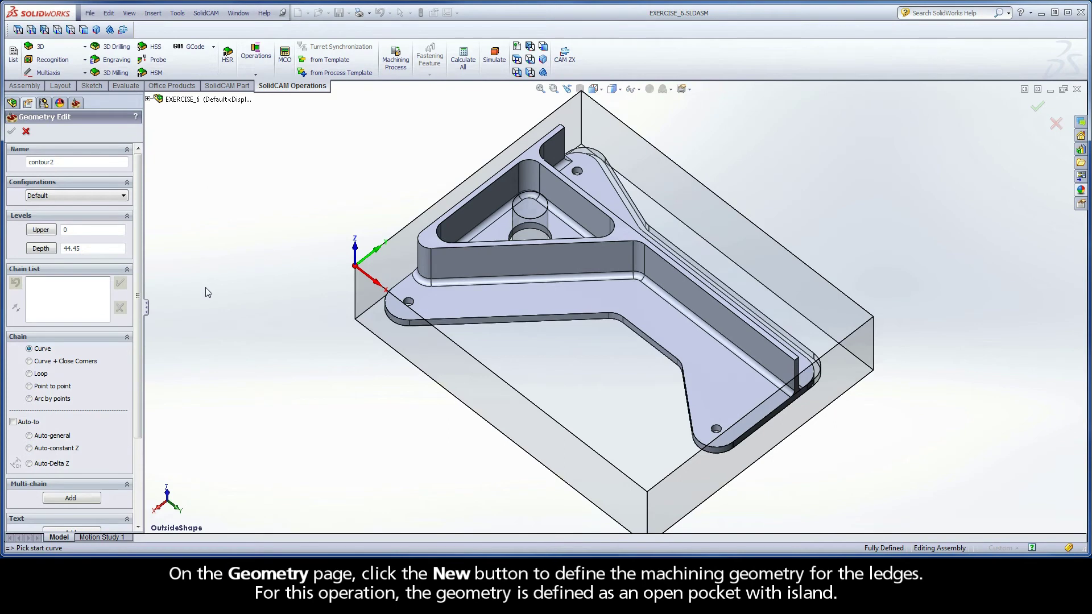
pyautogui.click(664, 356)
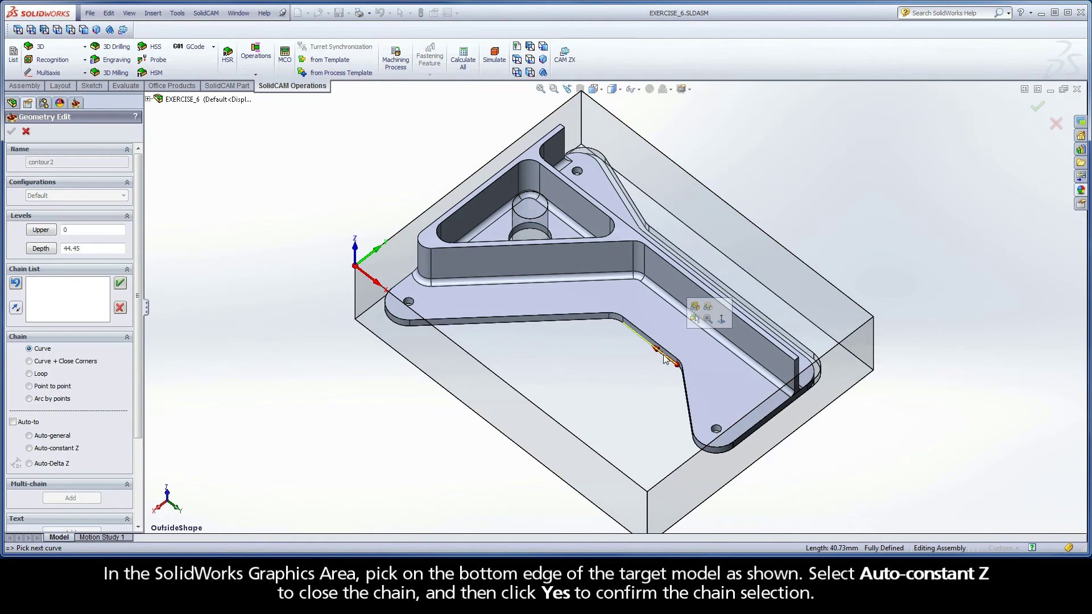
pyautogui.click(29, 448)
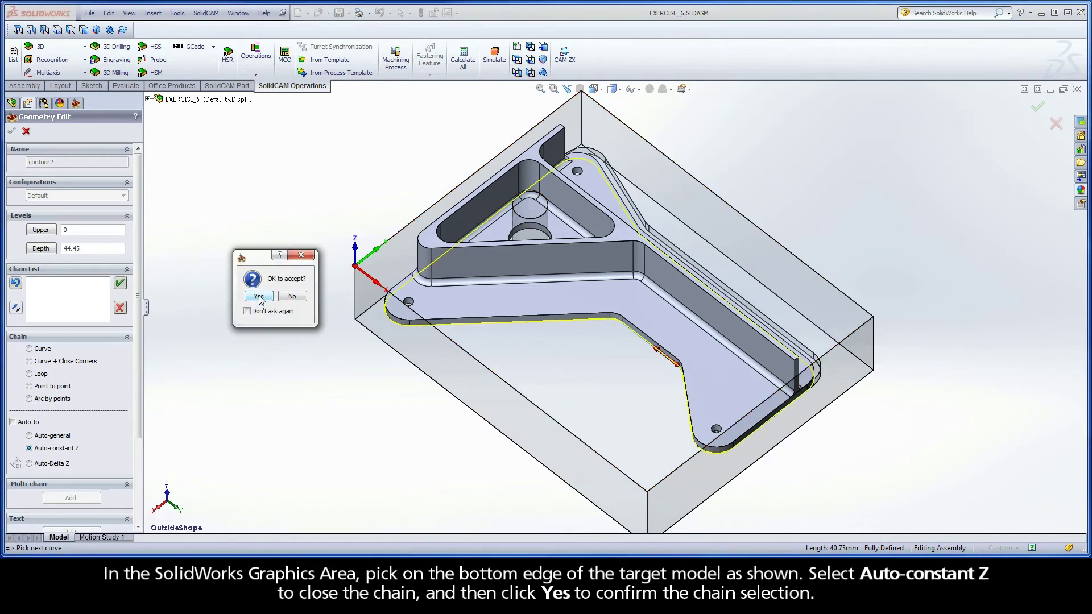
pyautogui.click(259, 296)
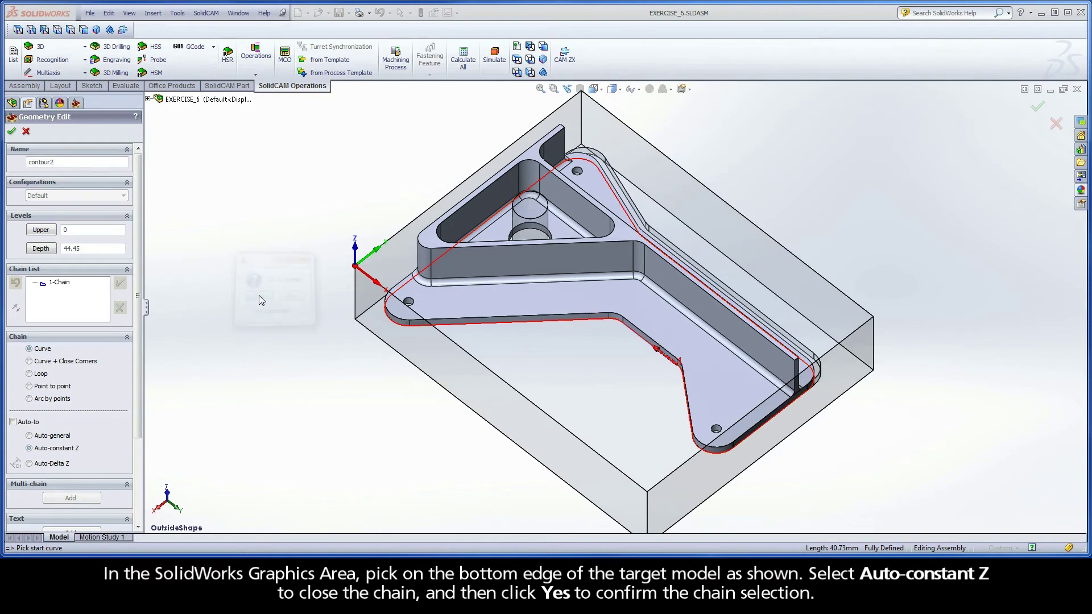
# Step: Mark 1-Chain as open and add an Auto-constant Z chain along the wall's top edge
pyautogui.rightClick(68, 286)
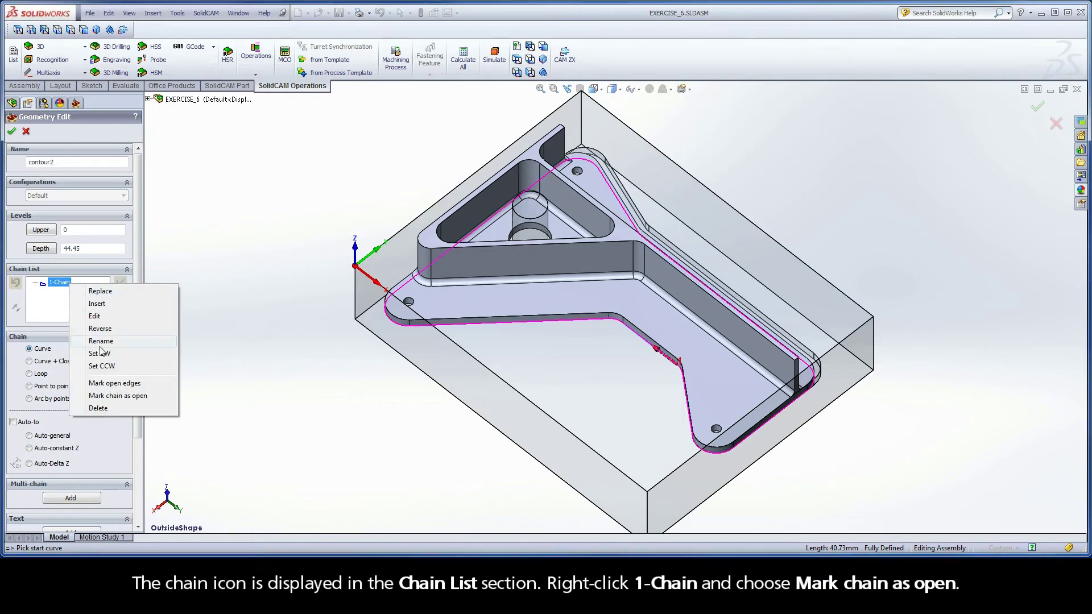
pyautogui.click(139, 396)
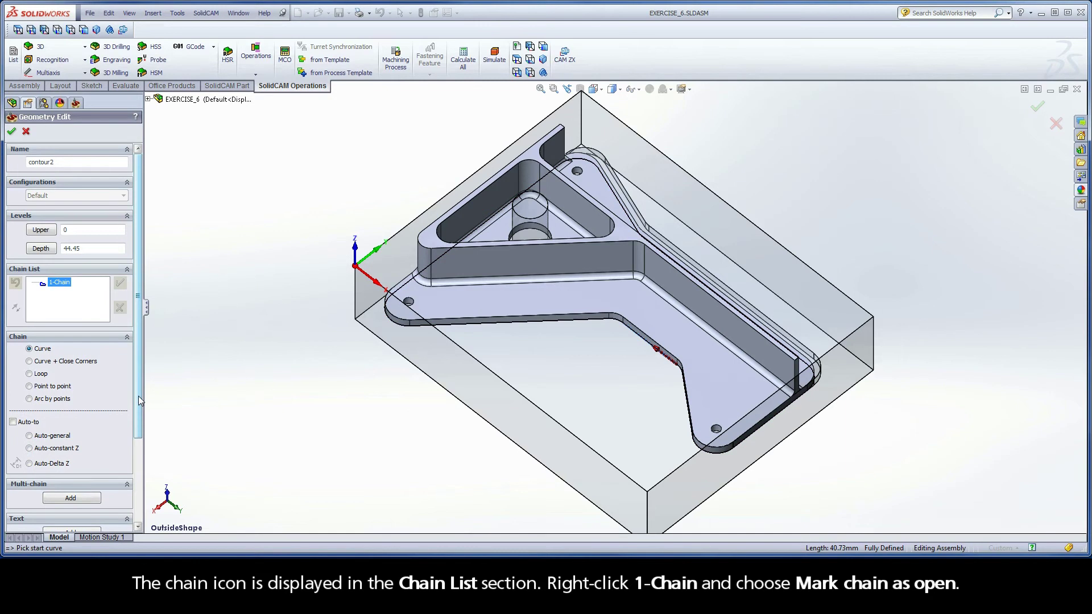
pyautogui.click(772, 345)
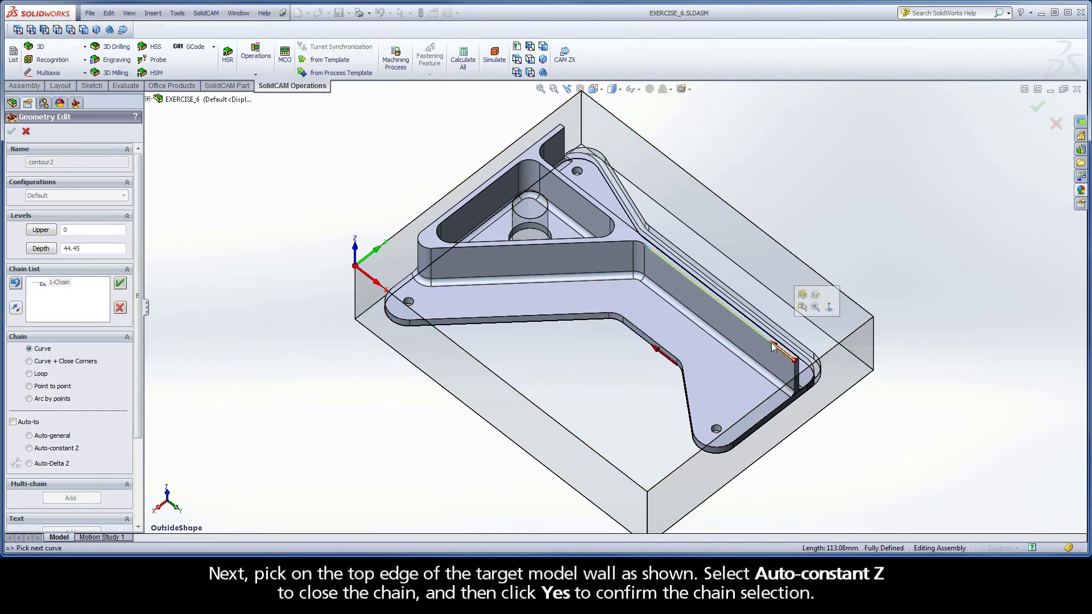
pyautogui.click(29, 448)
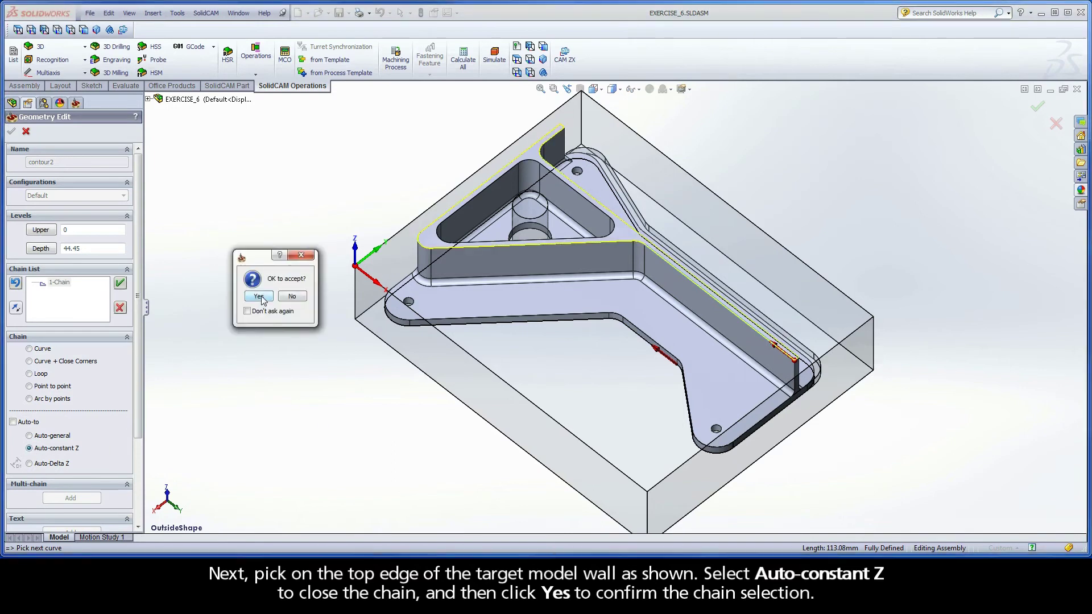
pyautogui.click(259, 296)
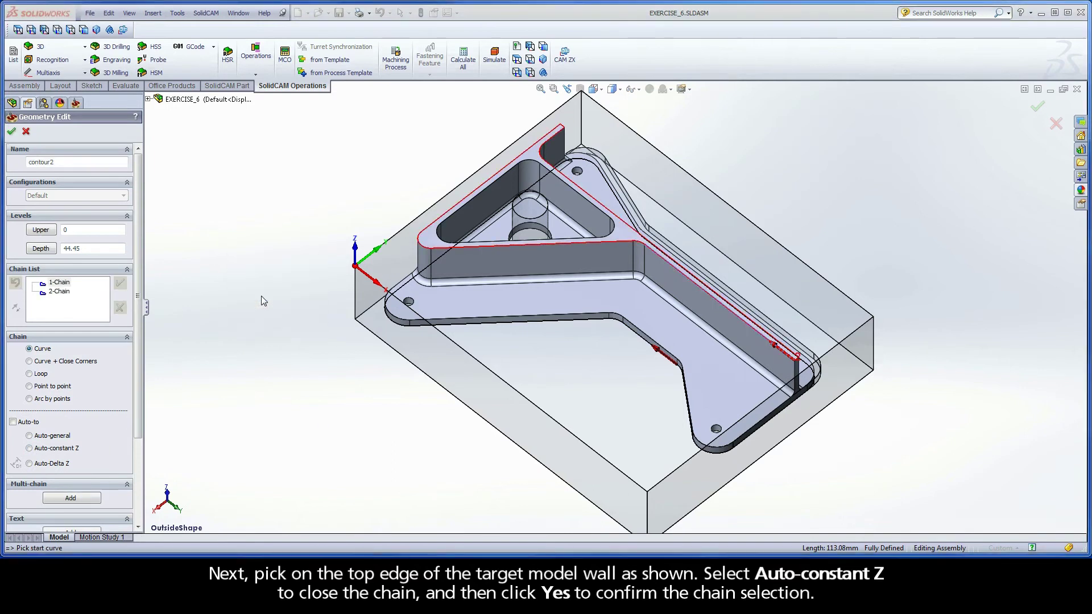
# Step: Accept contour2 as the operation geometry and bring up tool selection on the Tool page
pyautogui.click(11, 132)
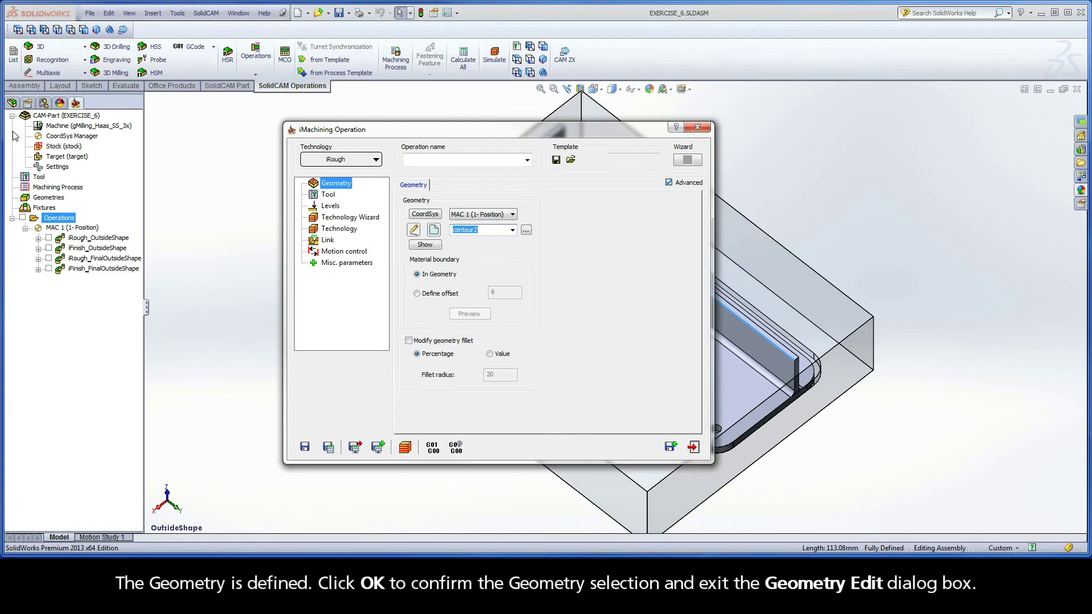
pyautogui.click(330, 195)
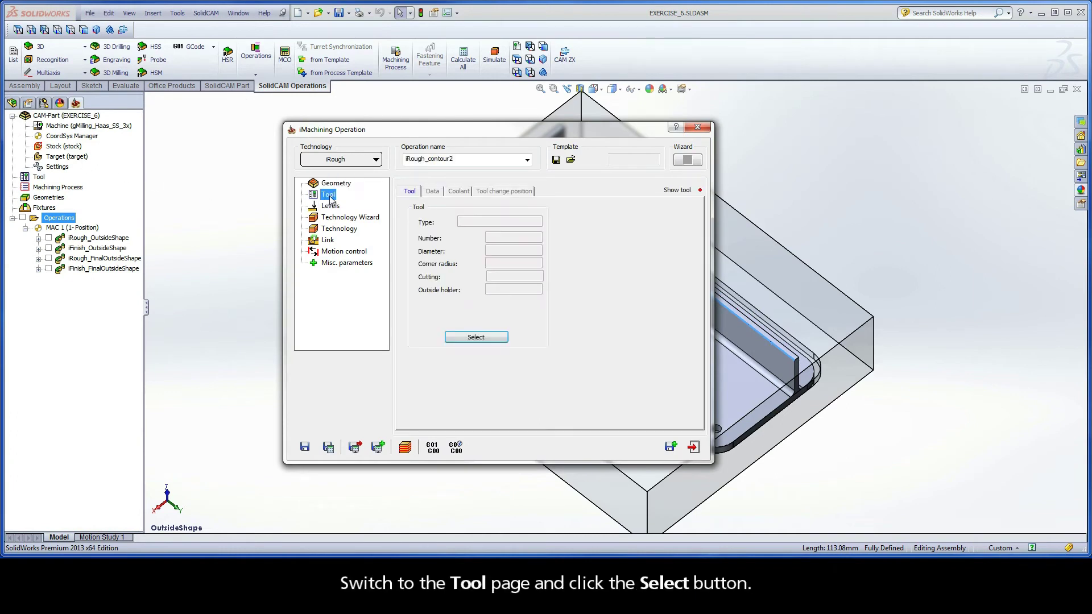
pyautogui.click(476, 337)
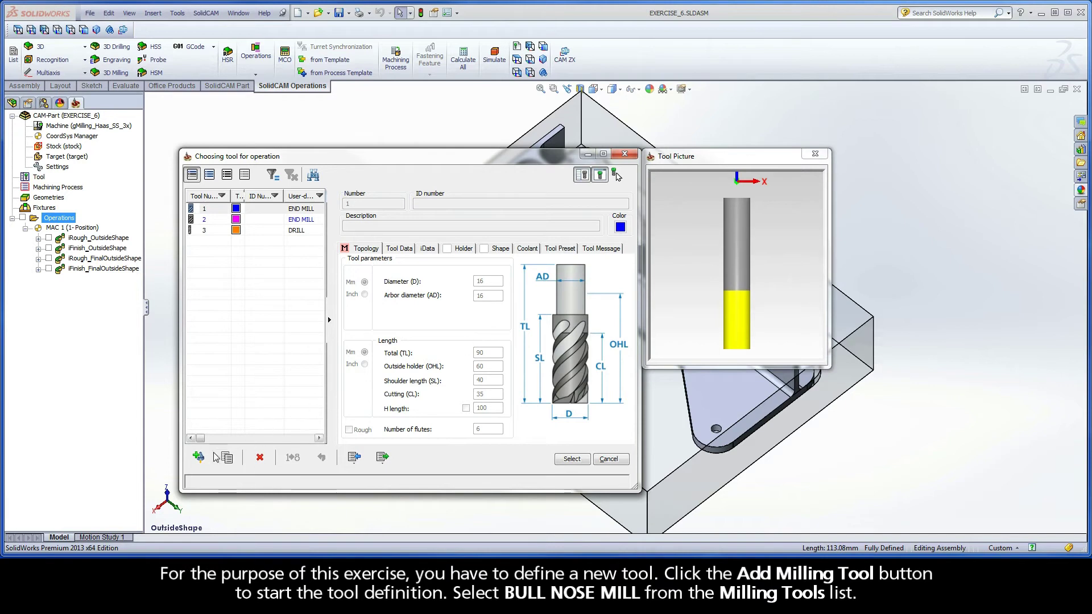
# Step: Create a new bull nose mill with 14 mm diameter and 3 mm corner radius
pyautogui.click(198, 458)
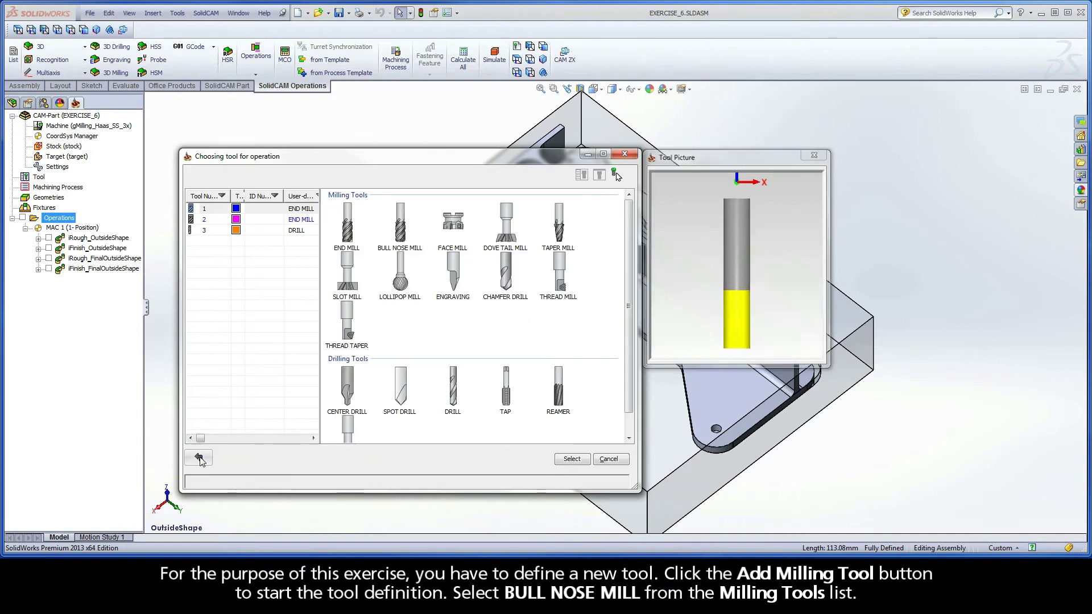
pyautogui.click(400, 227)
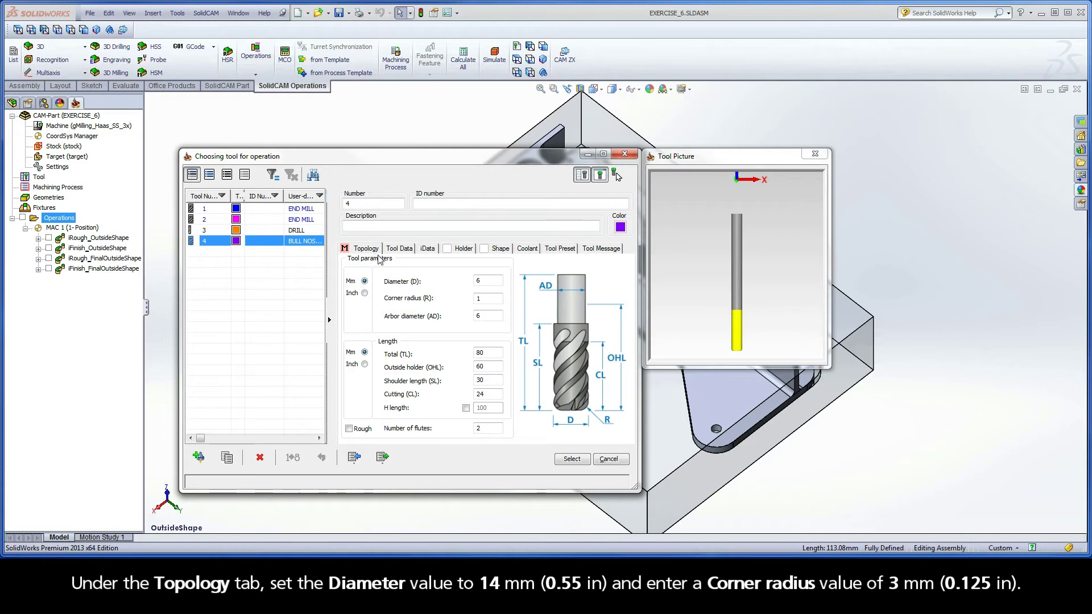
pyautogui.click(483, 280)
pyautogui.write('14')
pyautogui.click(478, 302)
pyautogui.write('3')
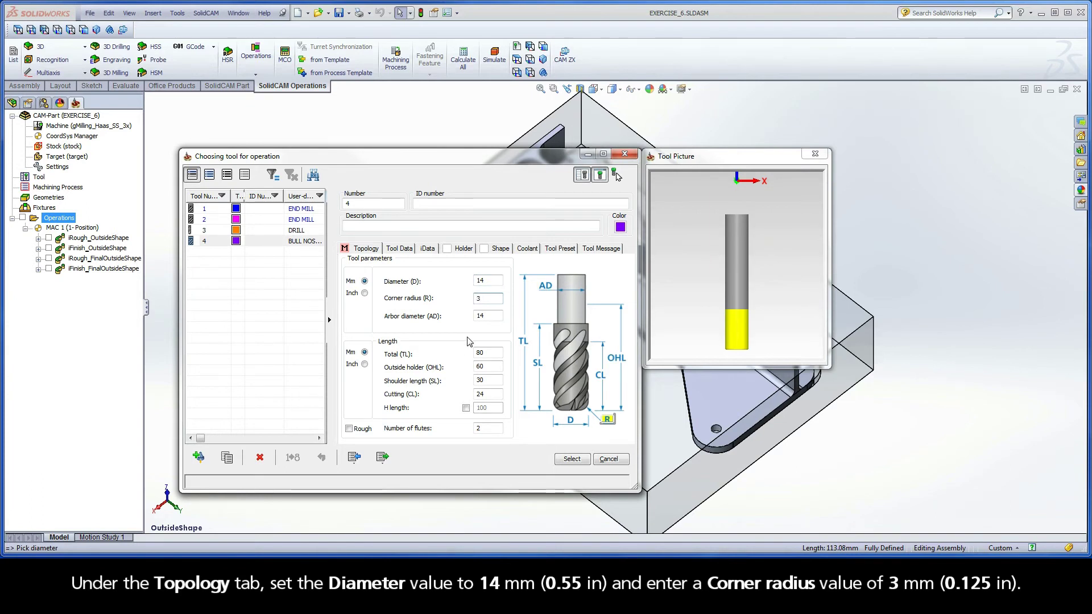
# Step: Set the tool's lengths to TL 90, SL 40, CL 35 with 4 flutes
pyautogui.click(474, 354)
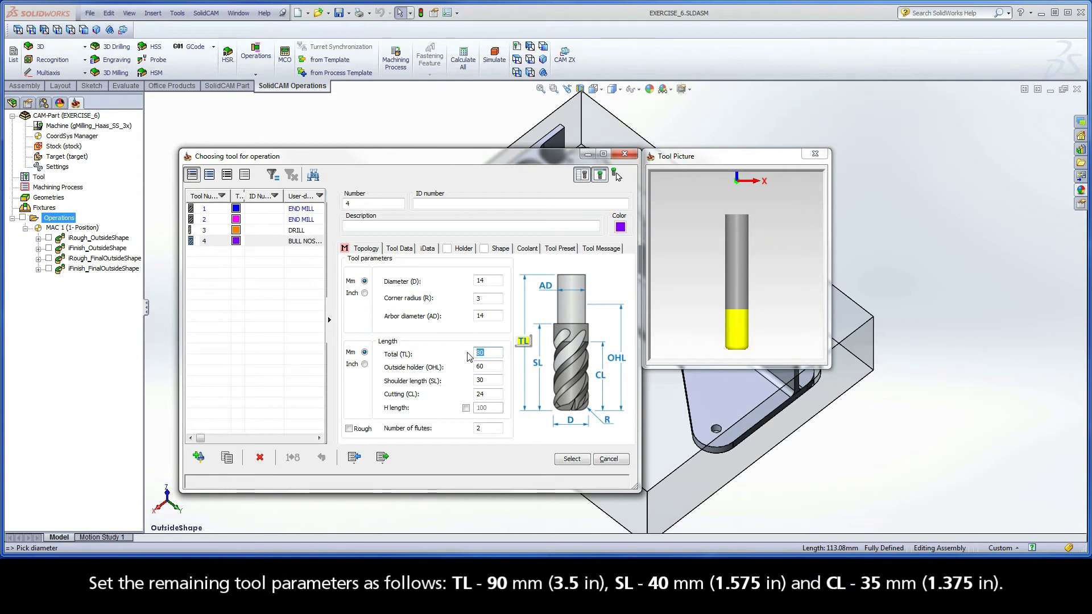
pyautogui.write('9')
pyautogui.click(469, 381)
pyautogui.write('4')
pyautogui.click(467, 395)
pyautogui.write('35')
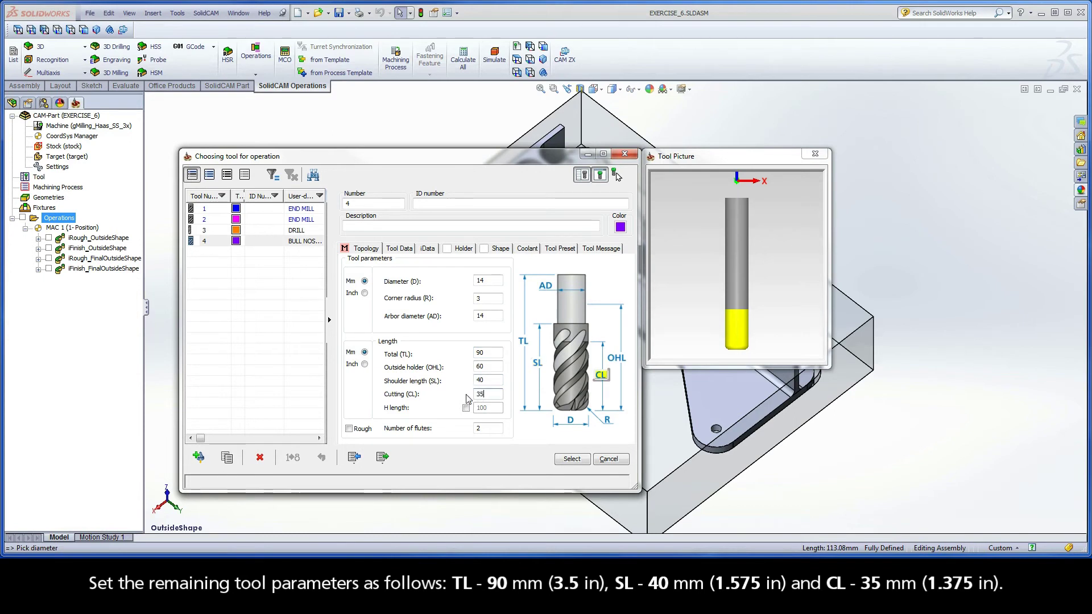
pyautogui.click(484, 429)
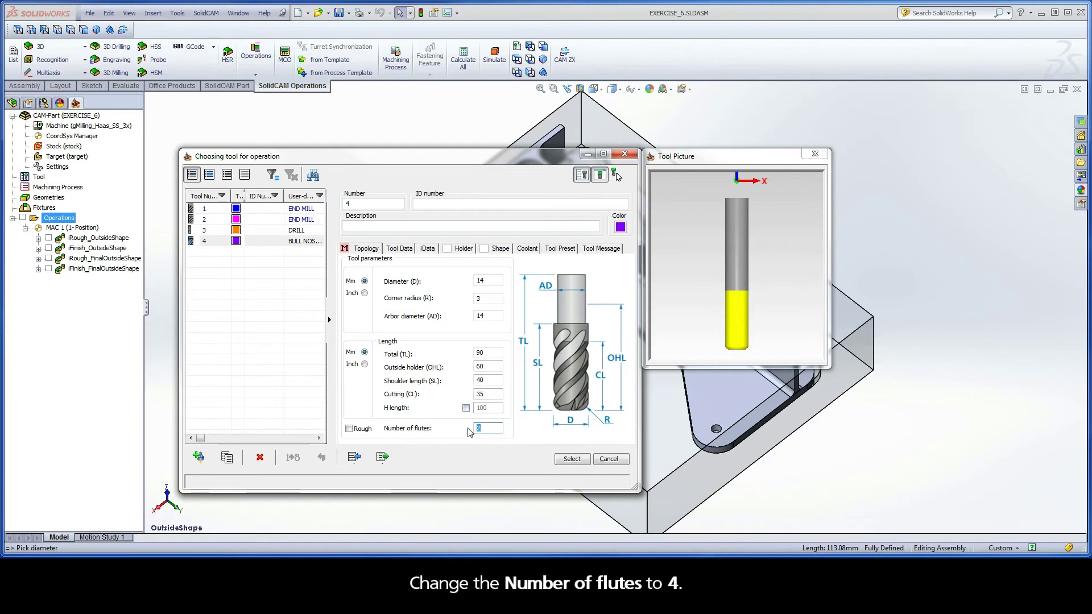
pyautogui.write('4')
pyautogui.click(427, 250)
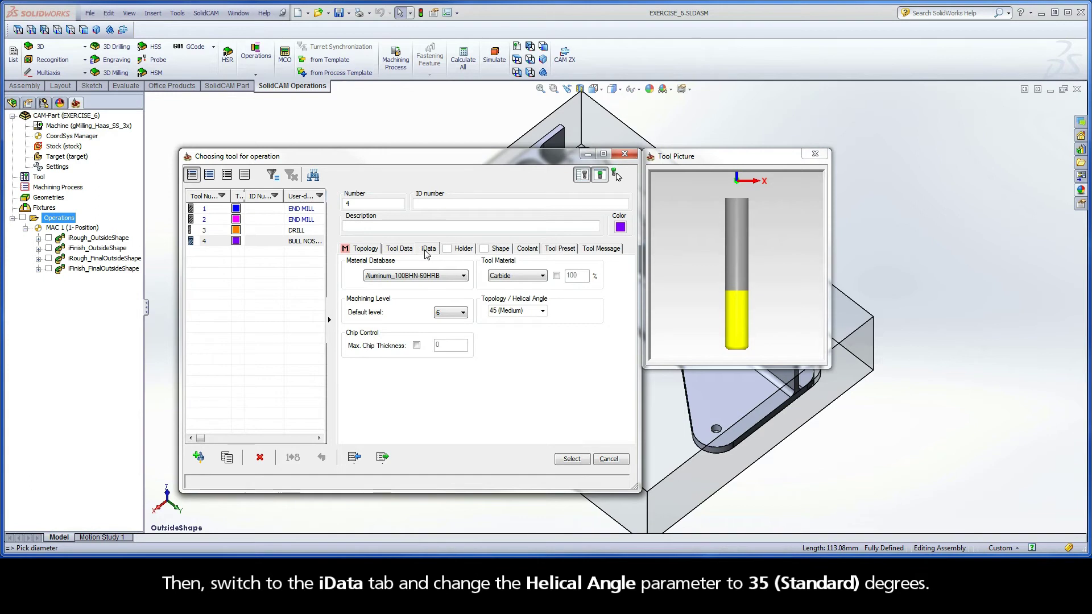
# Step: Set tool #4's helical angle to 35 (Standard) and assign it to the operation
pyautogui.click(543, 314)
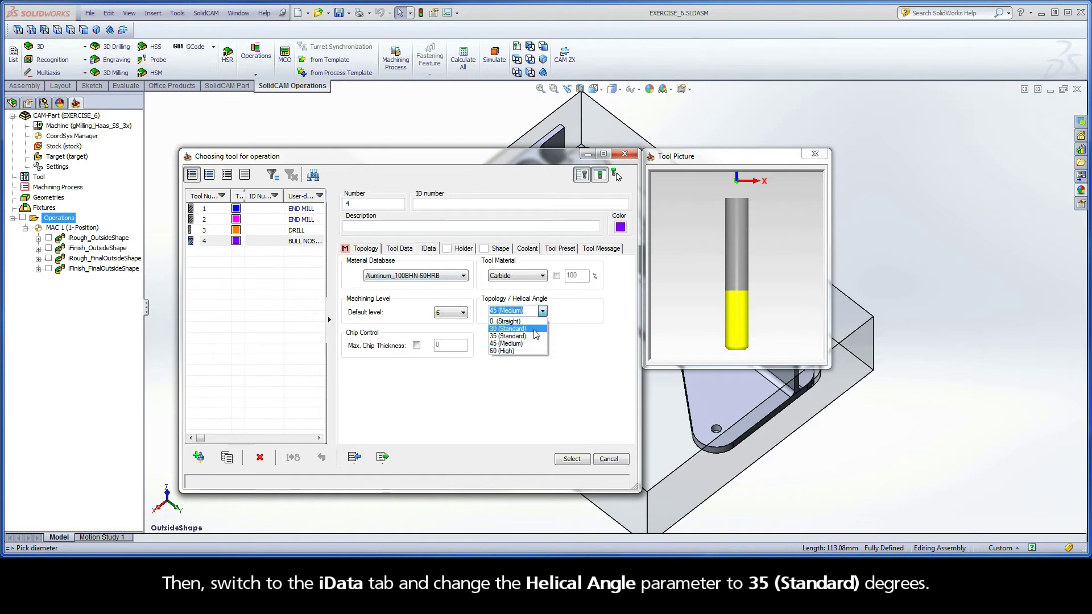
pyautogui.click(534, 339)
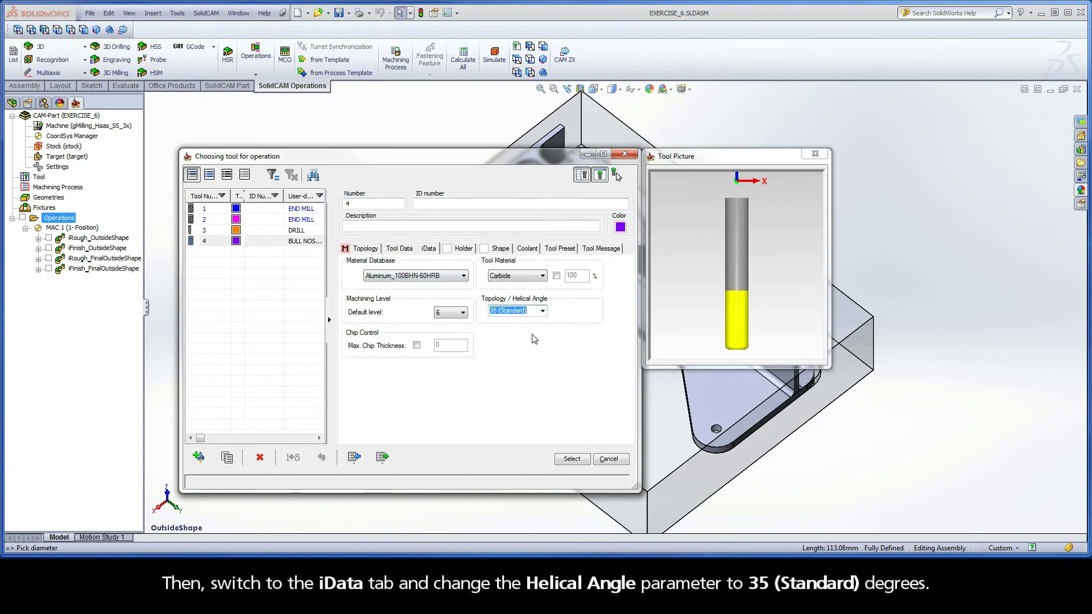
pyautogui.click(572, 460)
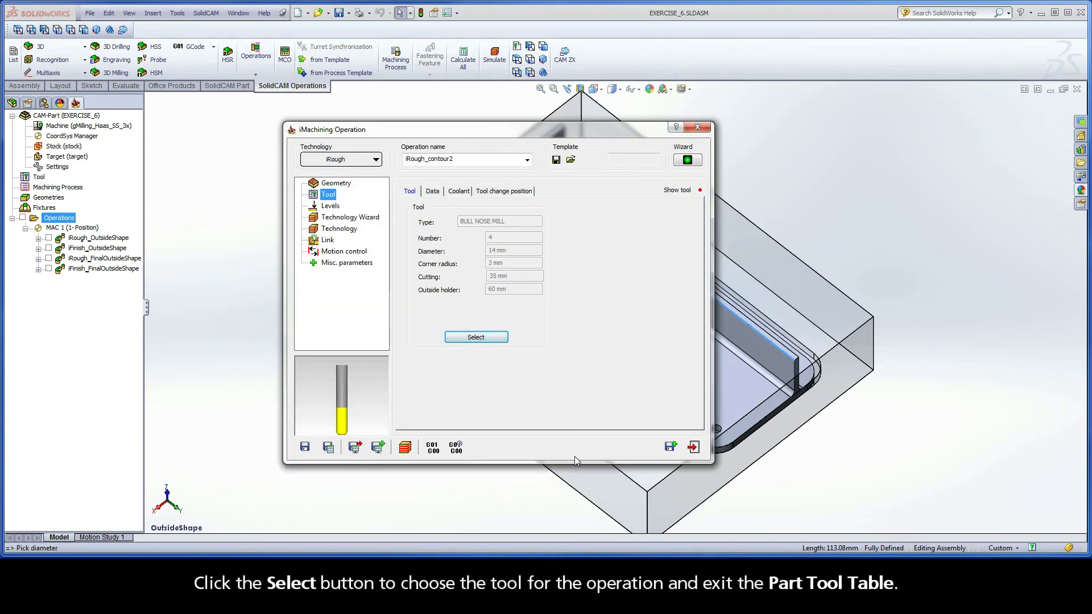
# Step: Set the upper milling level to the part's top face at 0
pyautogui.click(338, 208)
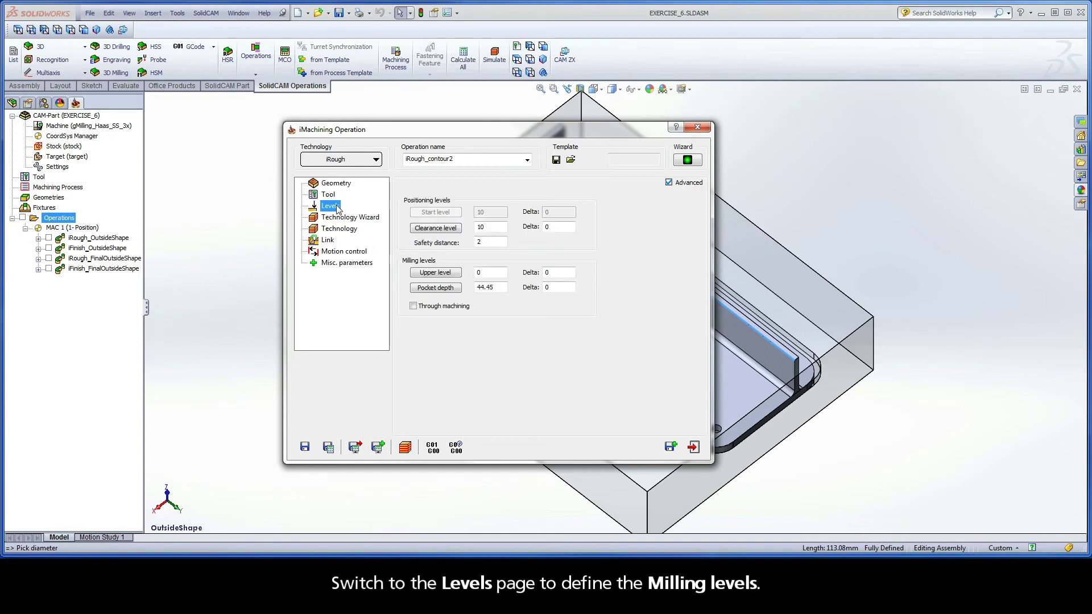
pyautogui.click(434, 272)
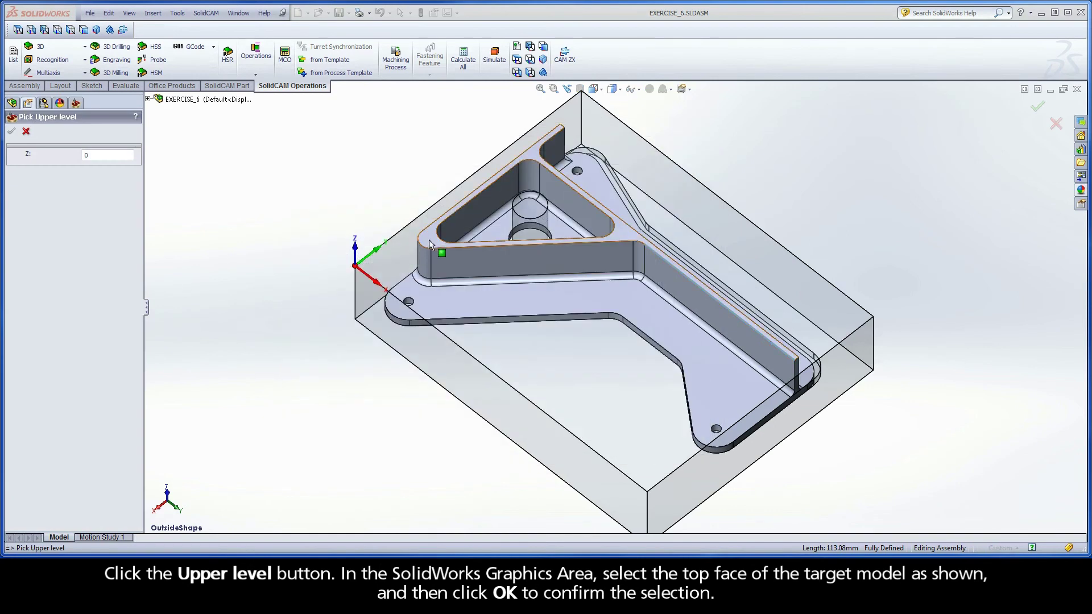
pyautogui.click(429, 244)
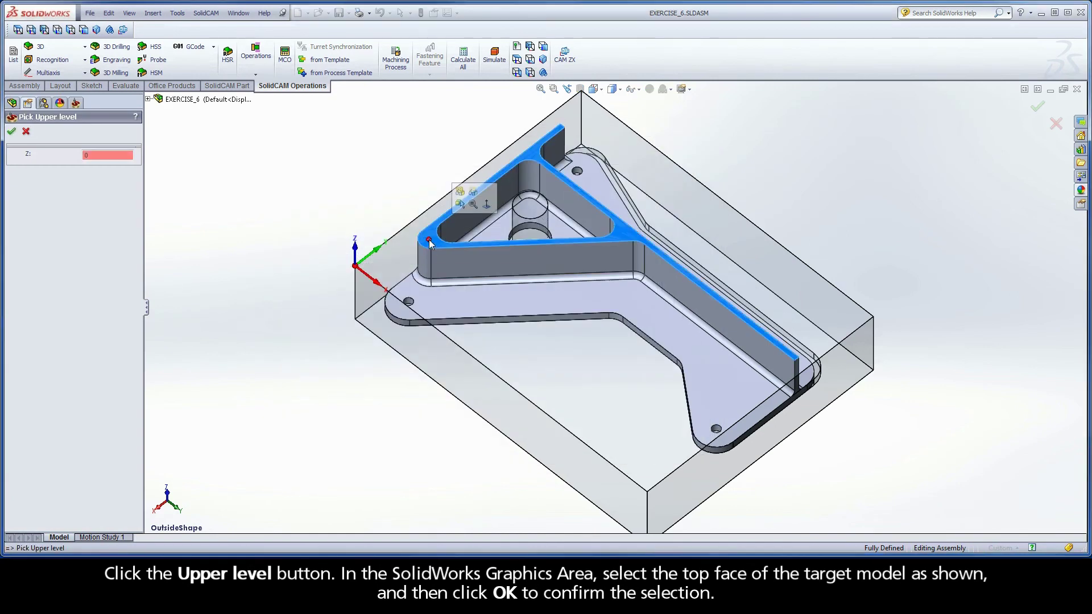
pyautogui.click(12, 132)
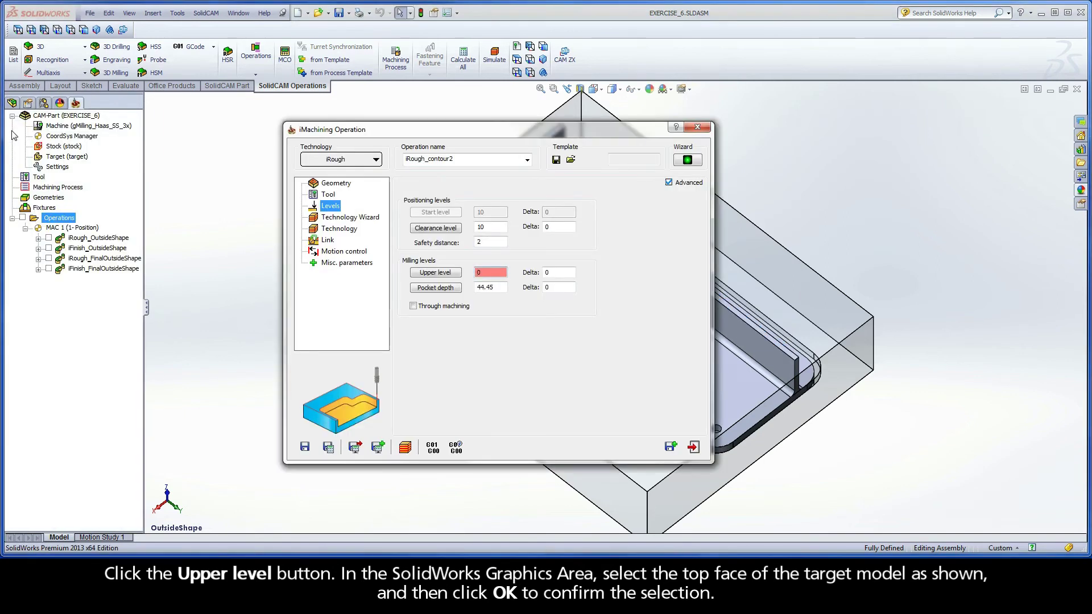
# Step: Set the pocket depth to the ledge floor face, 28.575
pyautogui.click(435, 288)
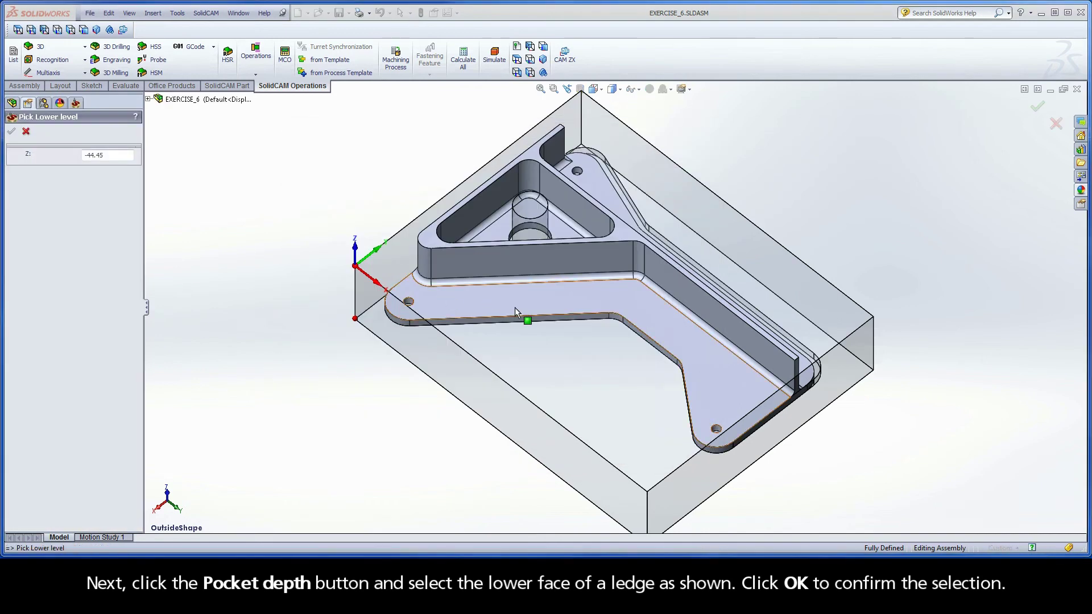
pyautogui.click(520, 299)
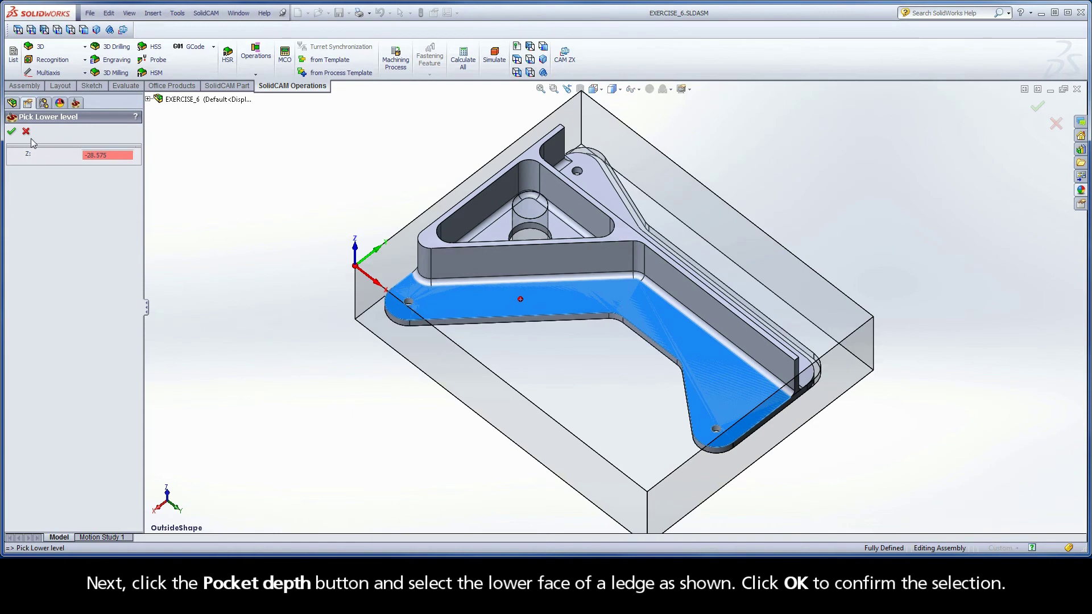
pyautogui.click(12, 131)
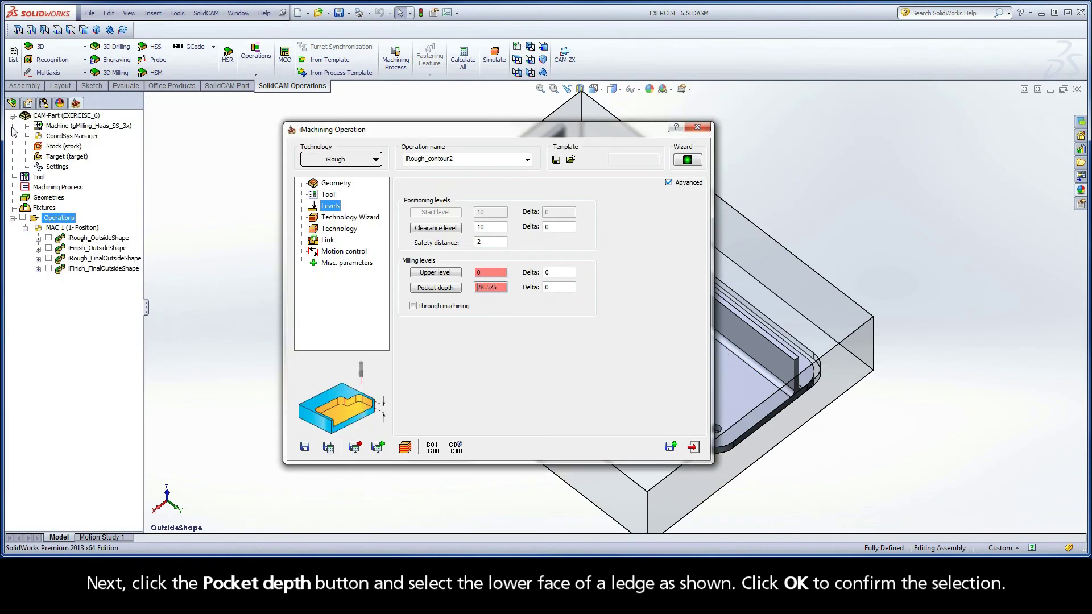
pyautogui.click(343, 219)
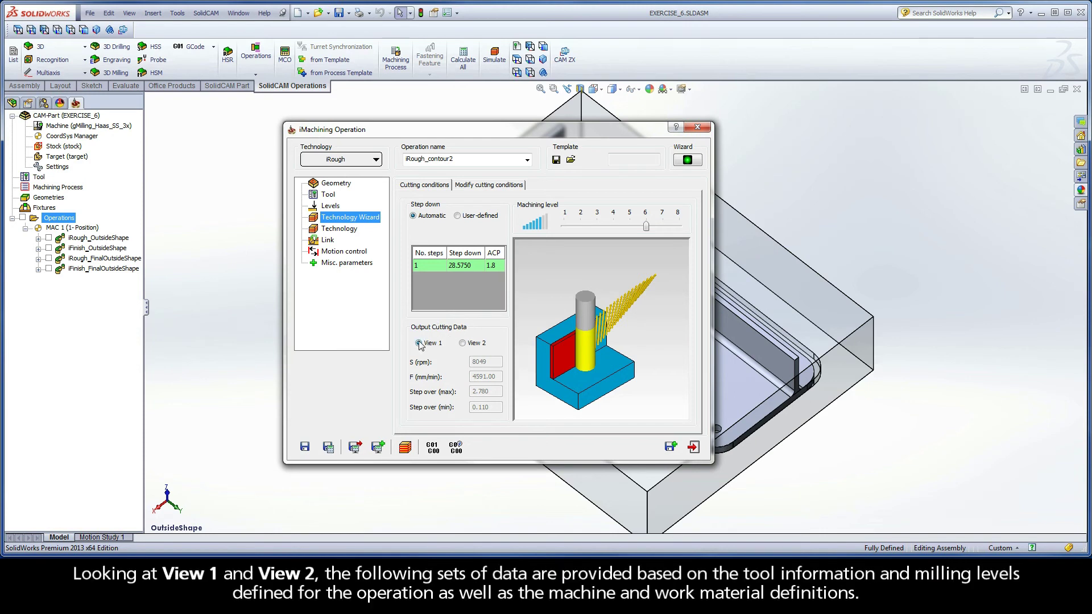
# Step: Compare the View 2 and View 1 output cutting data, then return to Levels
pyautogui.click(462, 343)
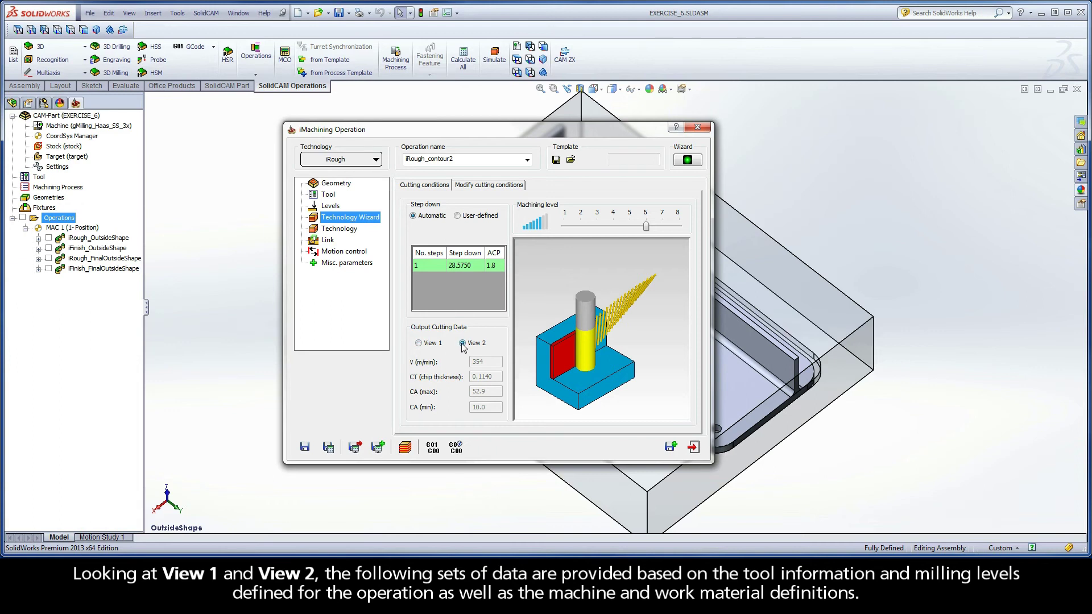
pyautogui.click(419, 343)
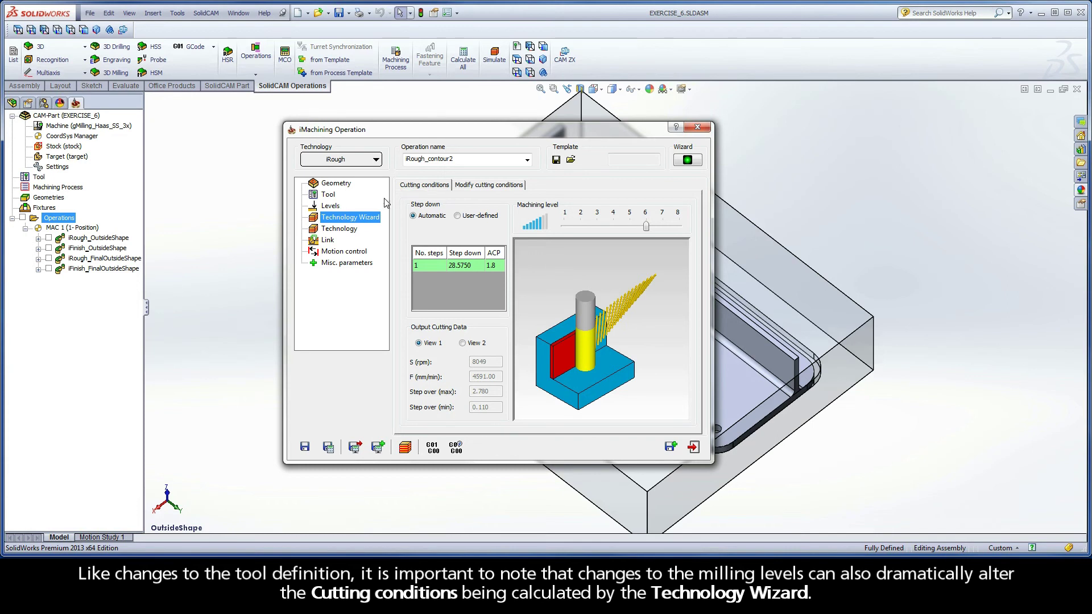
pyautogui.click(332, 206)
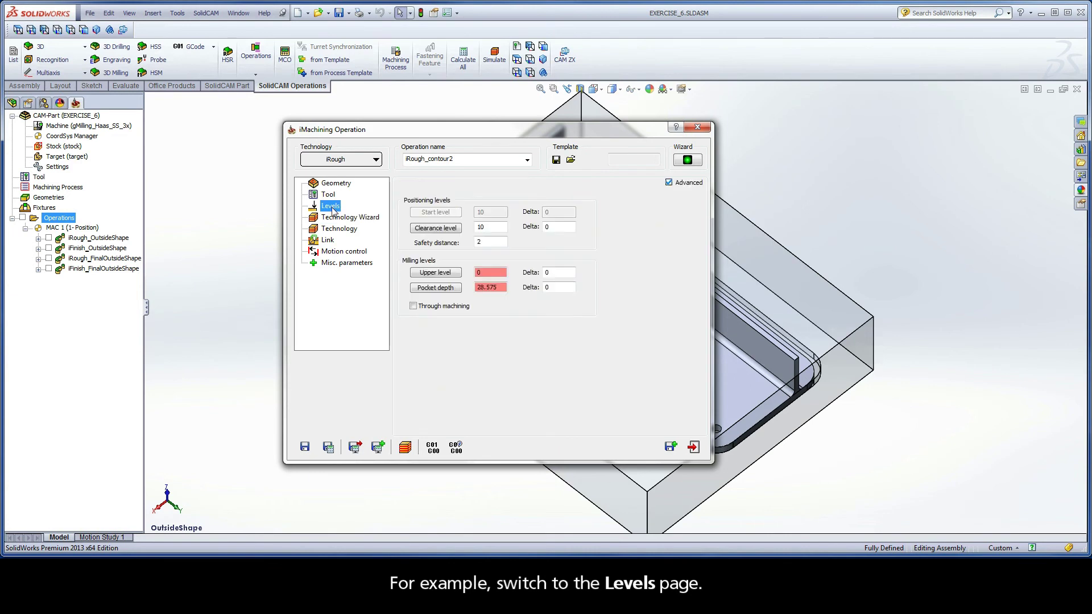
# Step: Check upper level 0, pocket depth 28.575 and zero delta values, then return to Technology Wizard
pyautogui.click(476, 273)
pyautogui.press('Tab')
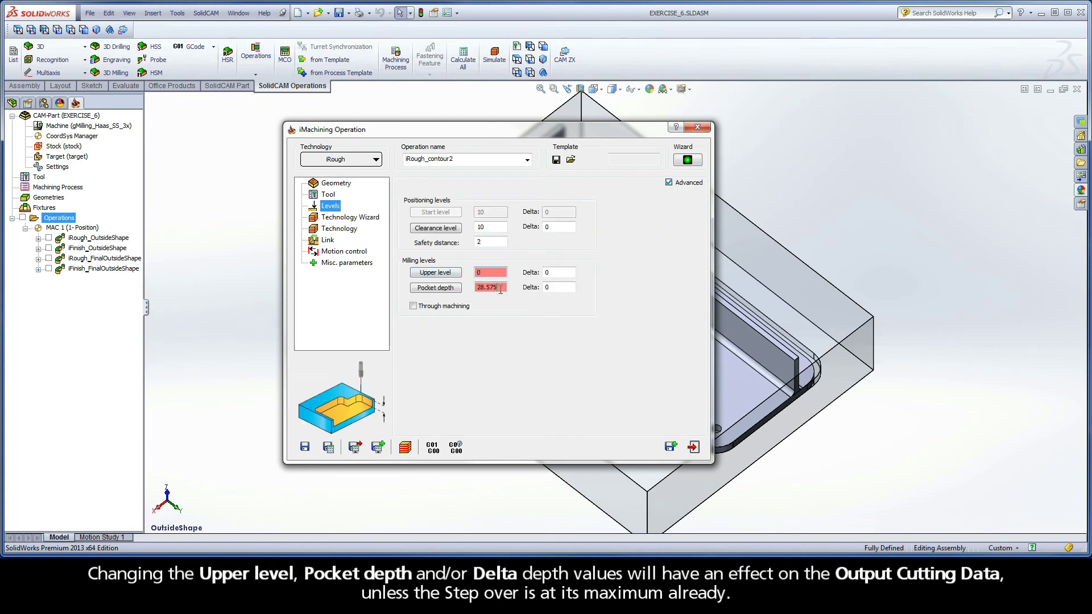
pyautogui.click(549, 288)
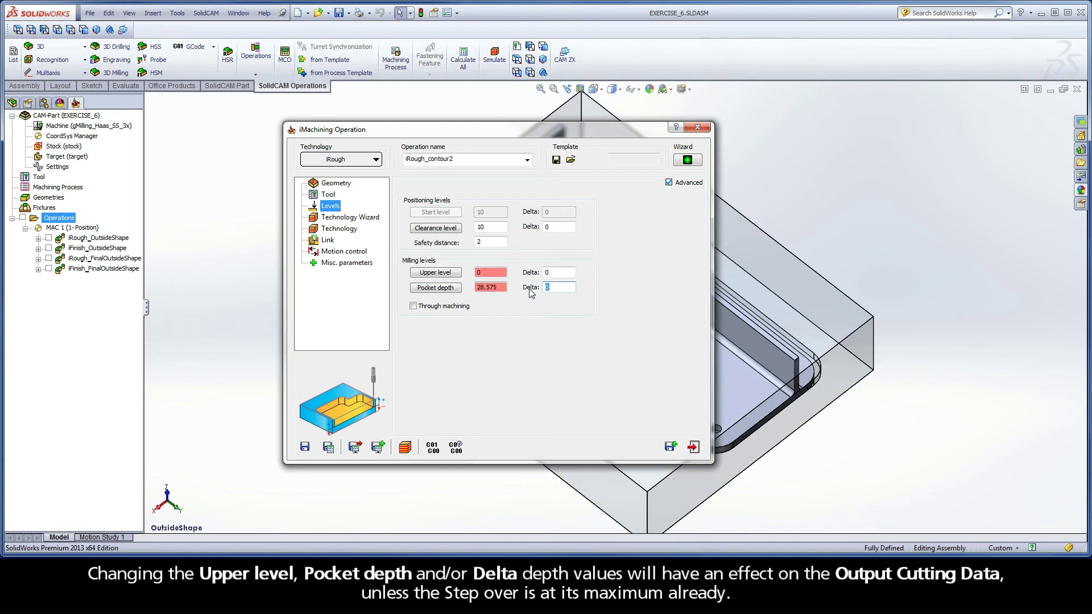
pyautogui.click(342, 220)
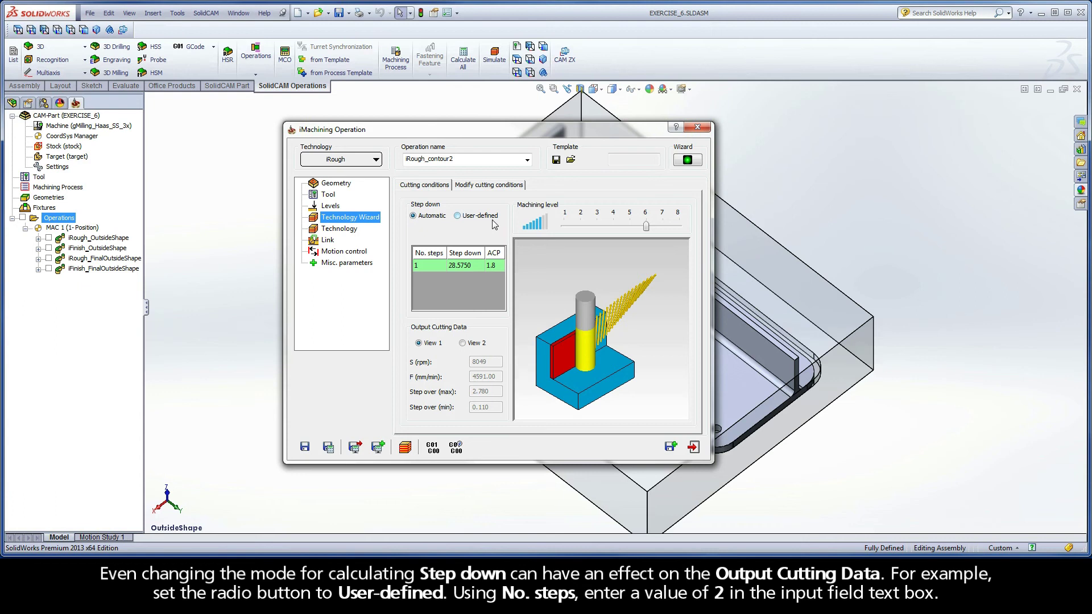
pyautogui.click(458, 216)
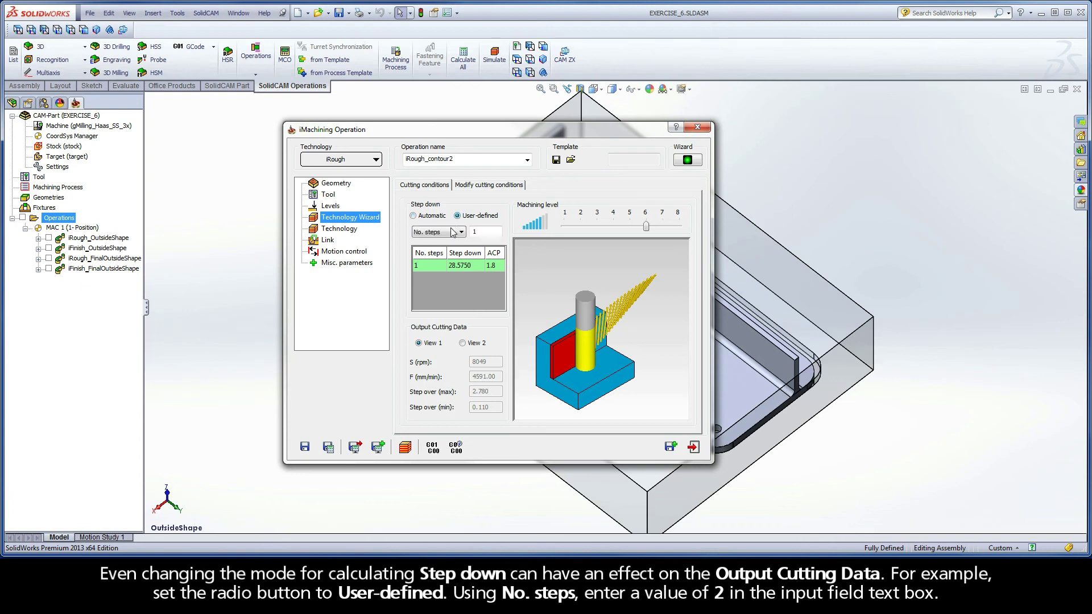
pyautogui.doubleClick(471, 232)
pyautogui.write('2')
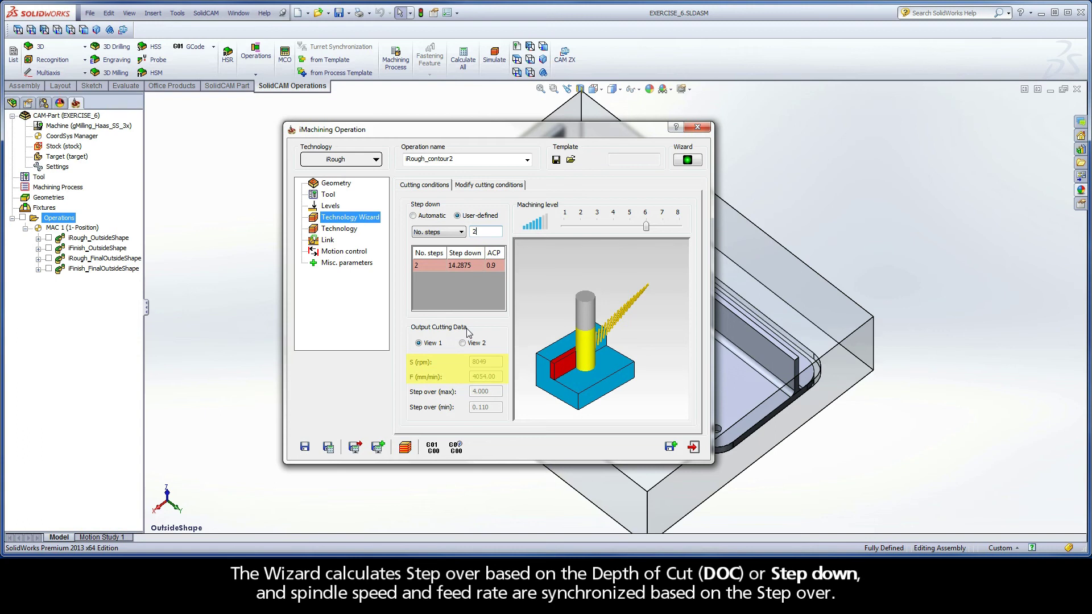
pyautogui.click(413, 216)
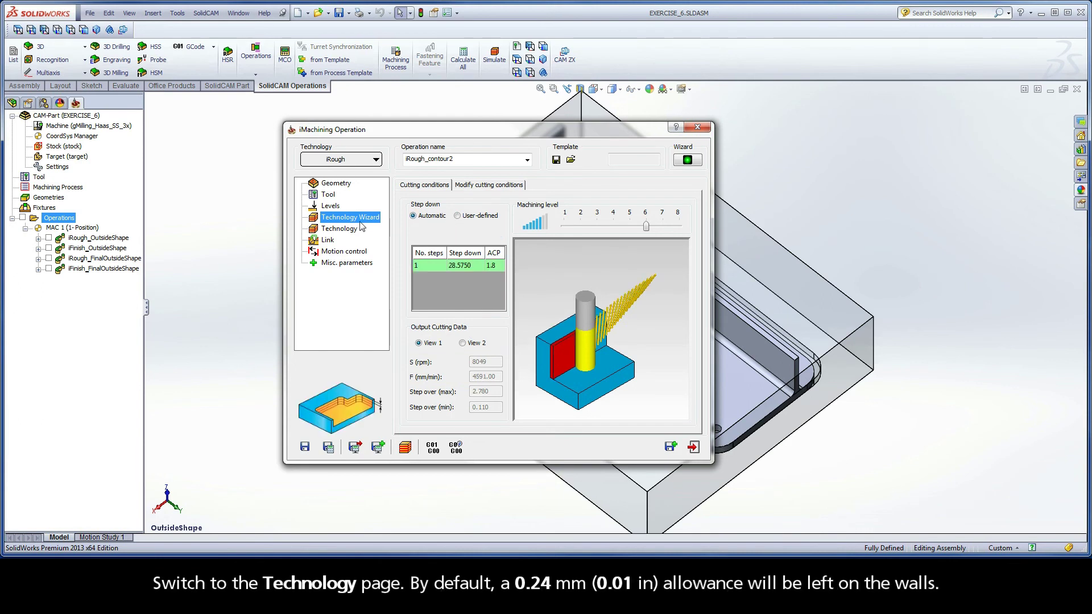
# Step: Keep the 0.24 wall/island offset and rename the operation to iRough_Ledges
pyautogui.click(338, 229)
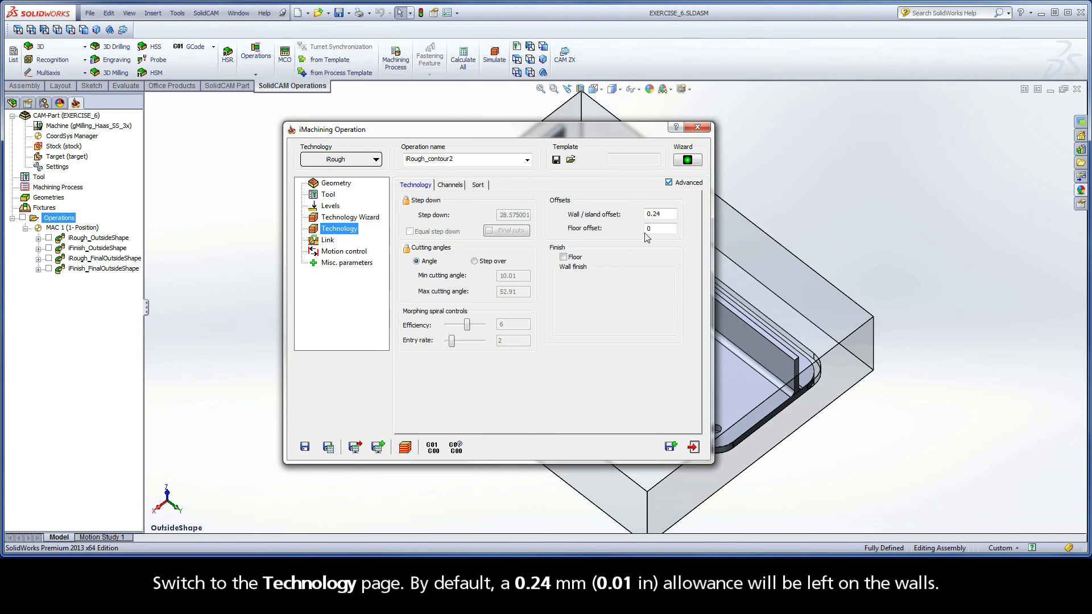
pyautogui.doubleClick(660, 213)
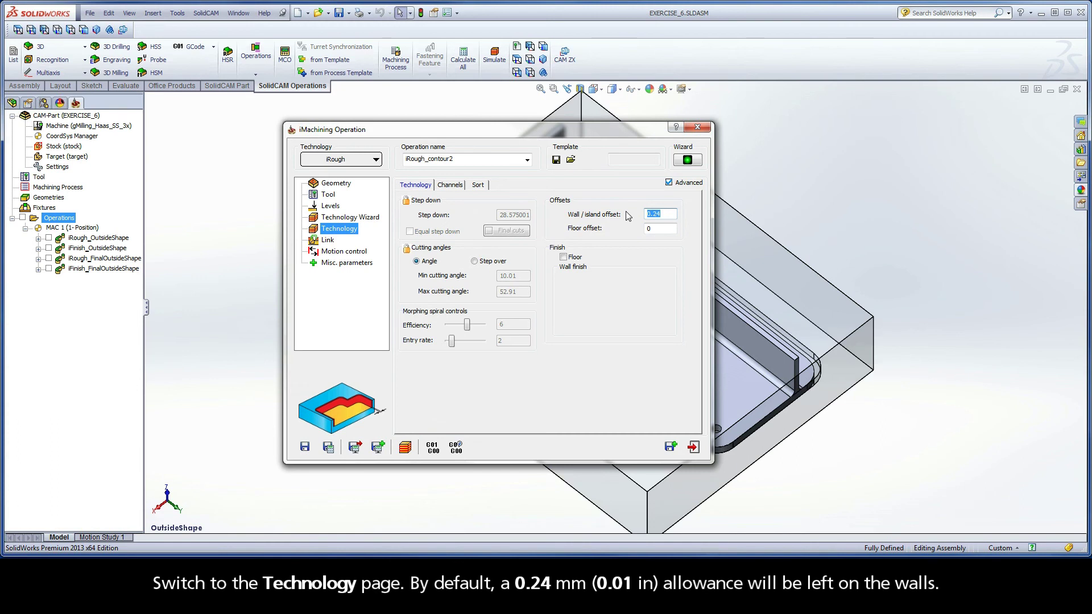
pyautogui.doubleClick(454, 159)
pyautogui.moveTo(462, 160); pyautogui.dragTo(429, 157)
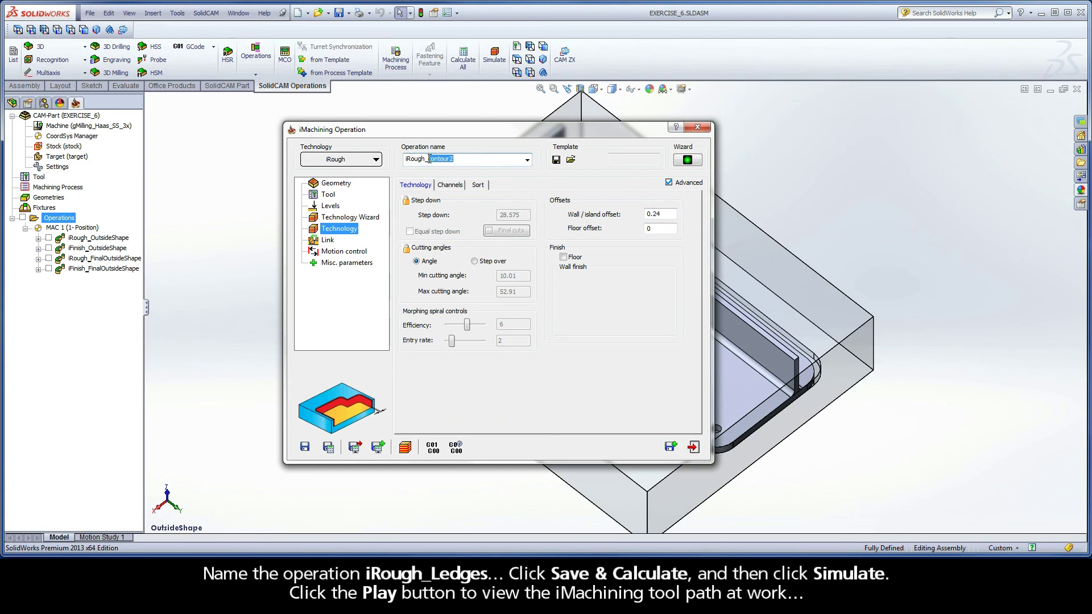
pyautogui.write('Ledges')
# Step: Calculate iRough_Ledges and play its roughing simulation at raised speed across both ledges
pyautogui.click(328, 446)
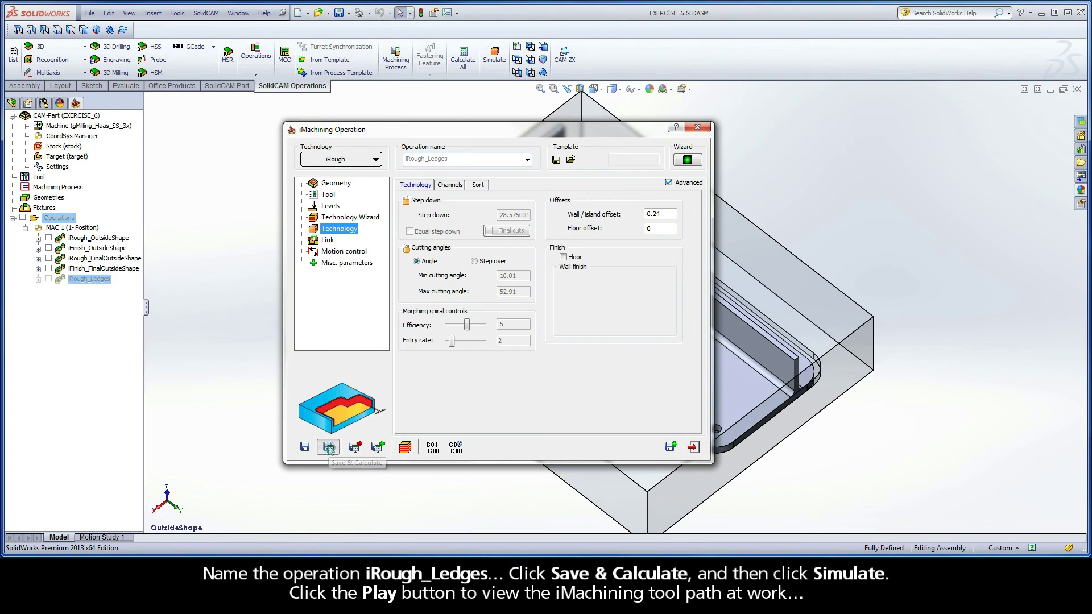
pyautogui.click(404, 448)
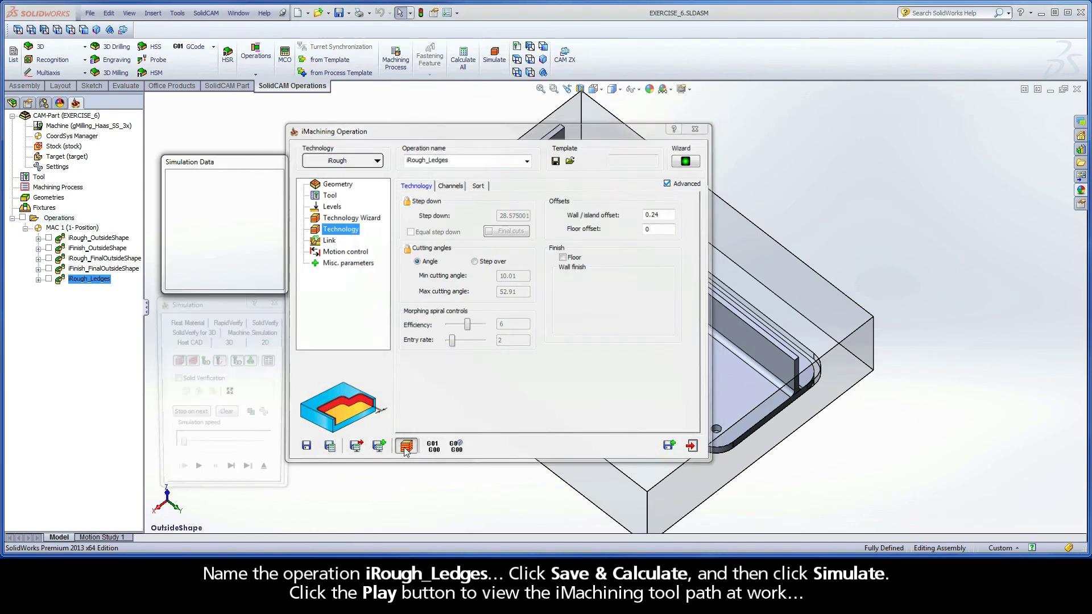
pyautogui.click(196, 475)
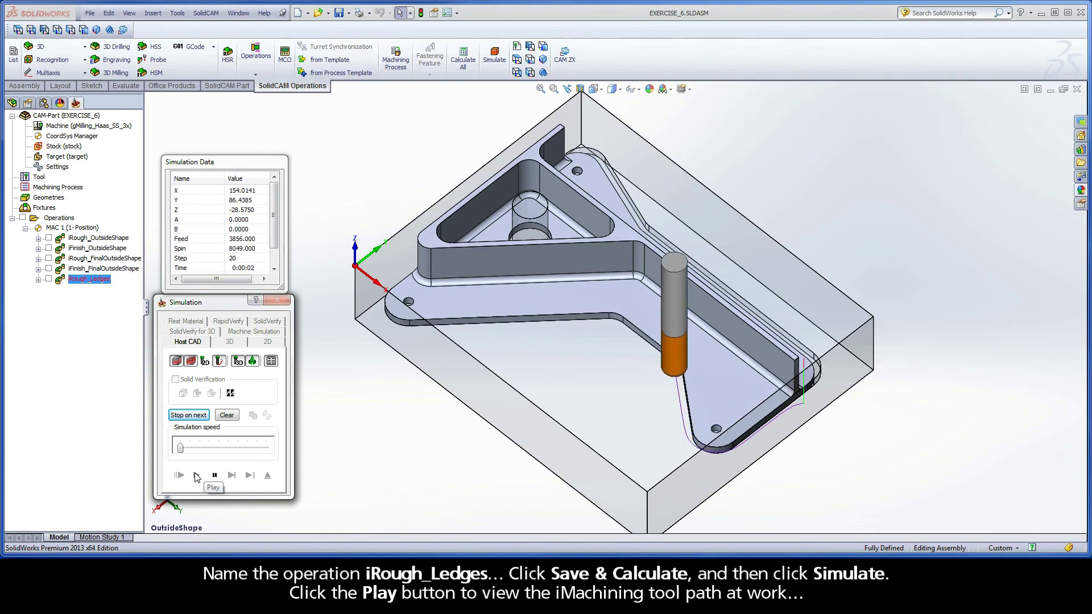
pyautogui.moveTo(181, 448); pyautogui.dragTo(210, 450)
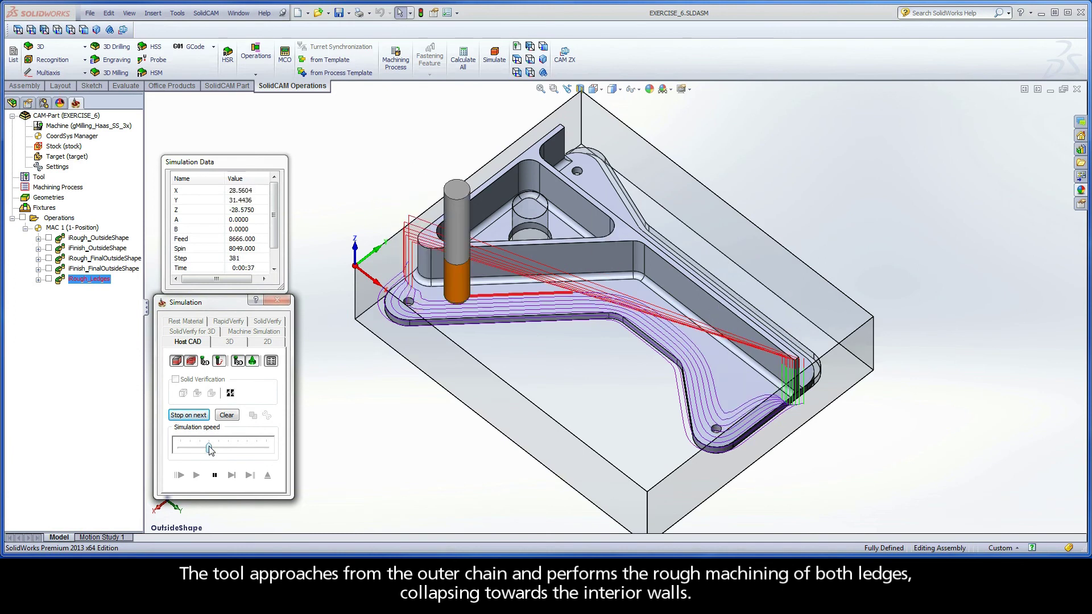
pyautogui.moveTo(210, 449); pyautogui.dragTo(237, 450)
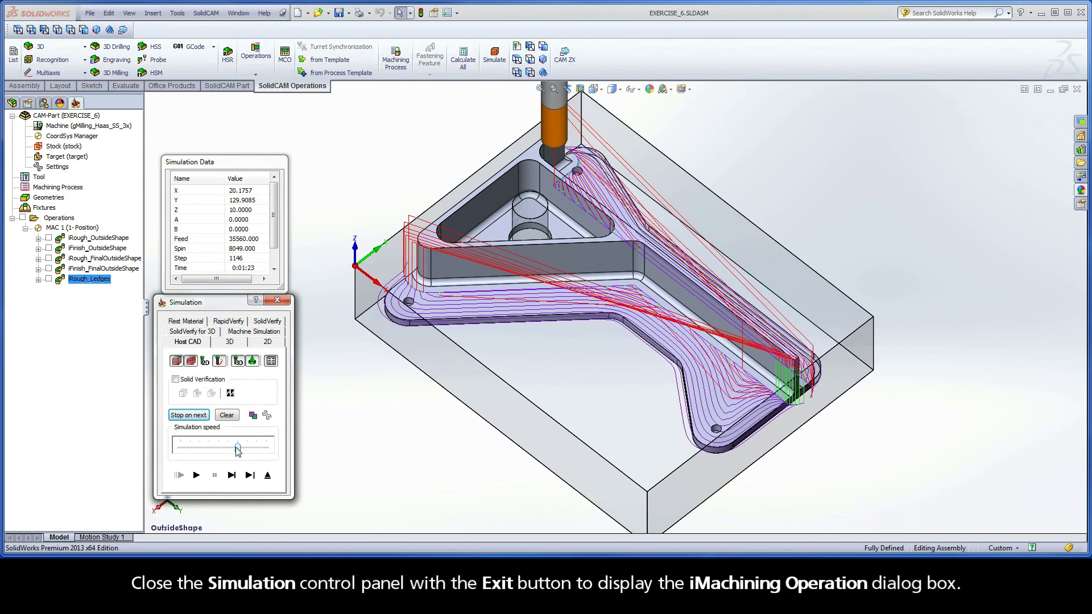
pyautogui.click(267, 477)
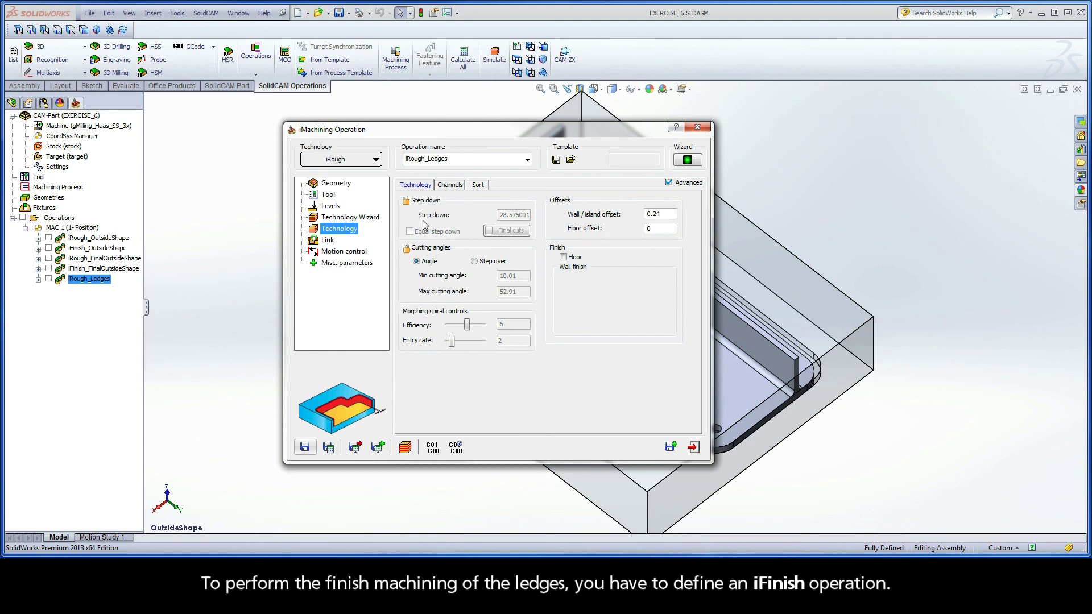
# Step: Duplicate iRough_Ledges and switch the copy's technology from iRough to iFinish
pyautogui.click(670, 448)
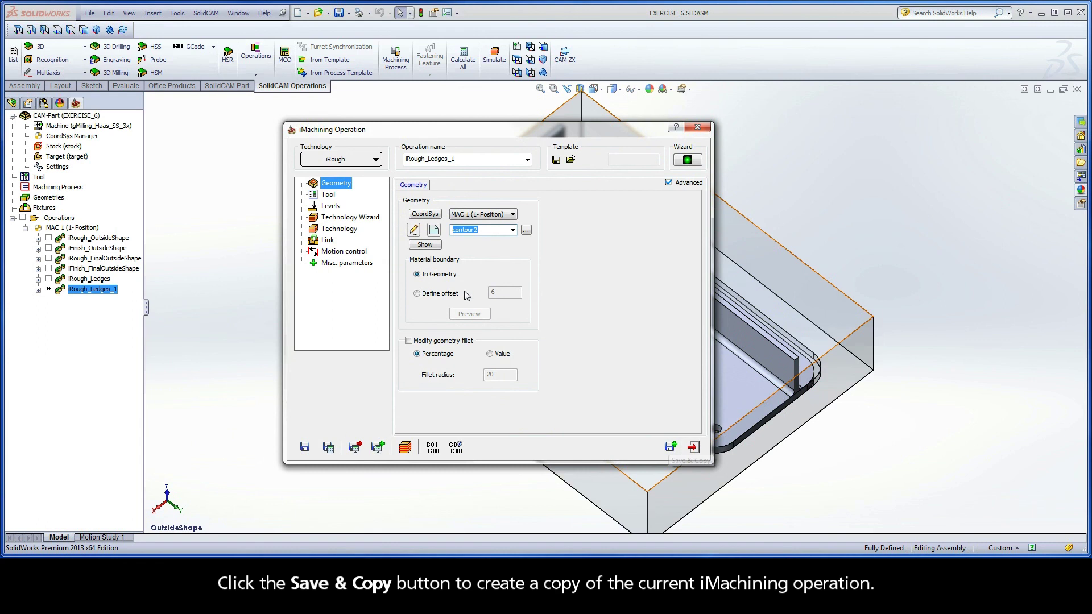
pyautogui.click(351, 161)
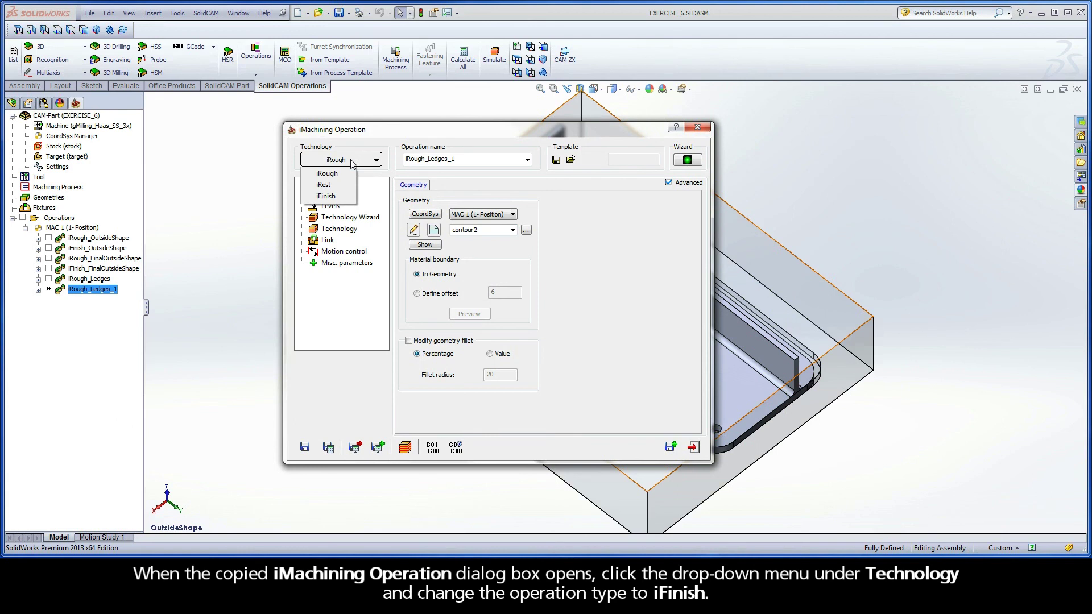
pyautogui.click(341, 197)
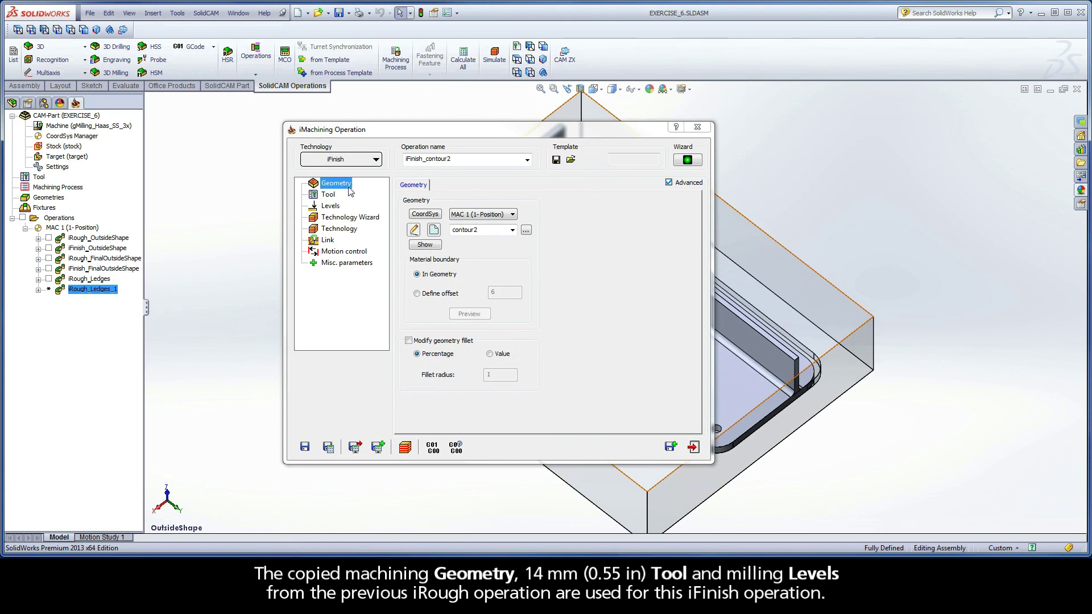
# Step: Review the copy's Tool, Levels and Technology Wizard pages, ending on Technology with 0 wall and floor offsets
pyautogui.click(330, 195)
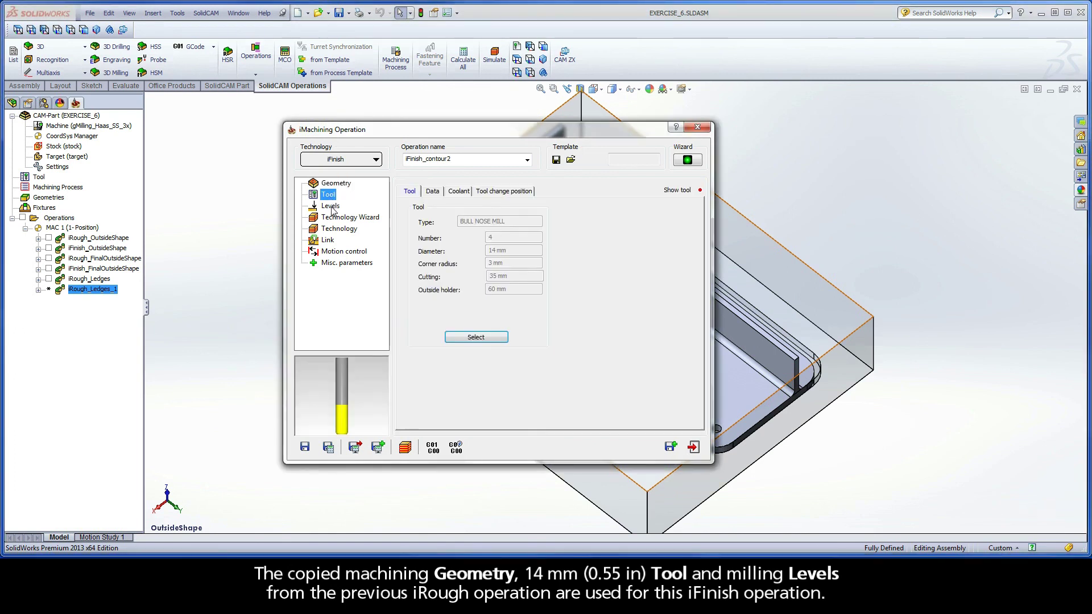
pyautogui.click(332, 207)
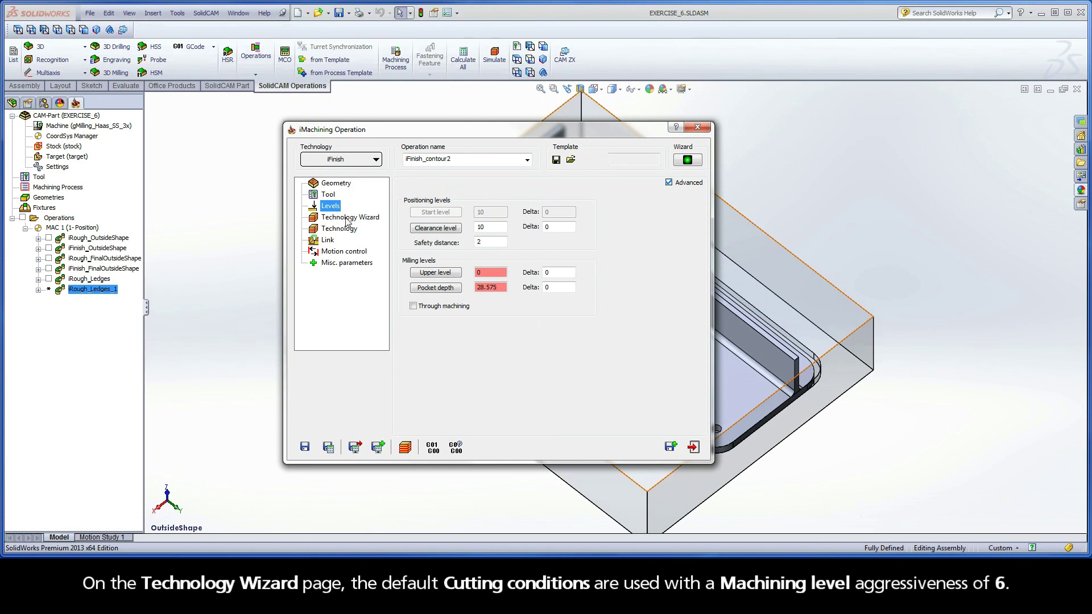
pyautogui.click(348, 220)
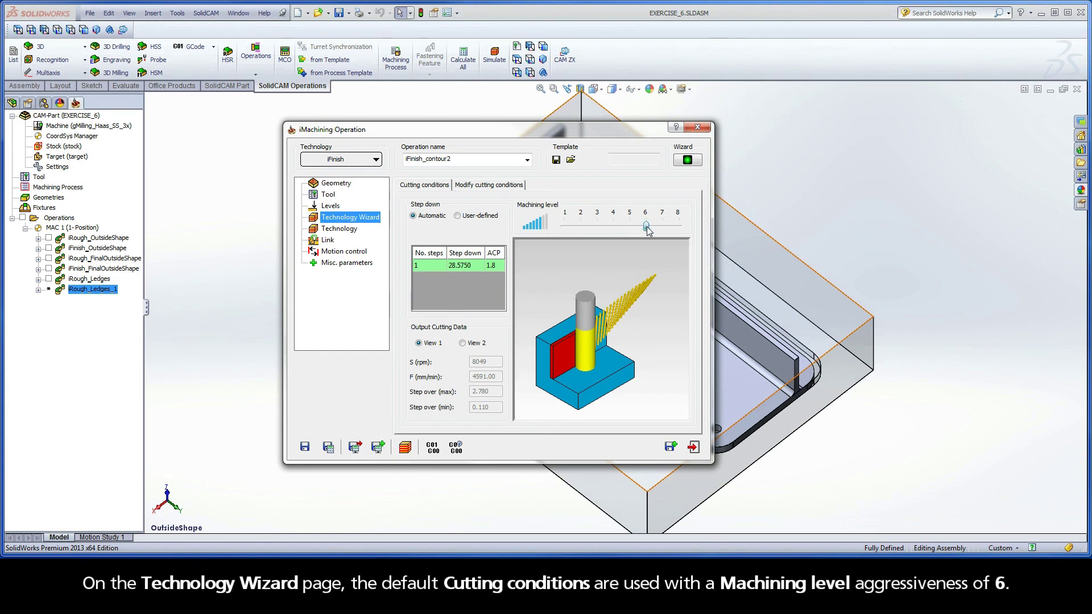
pyautogui.click(343, 234)
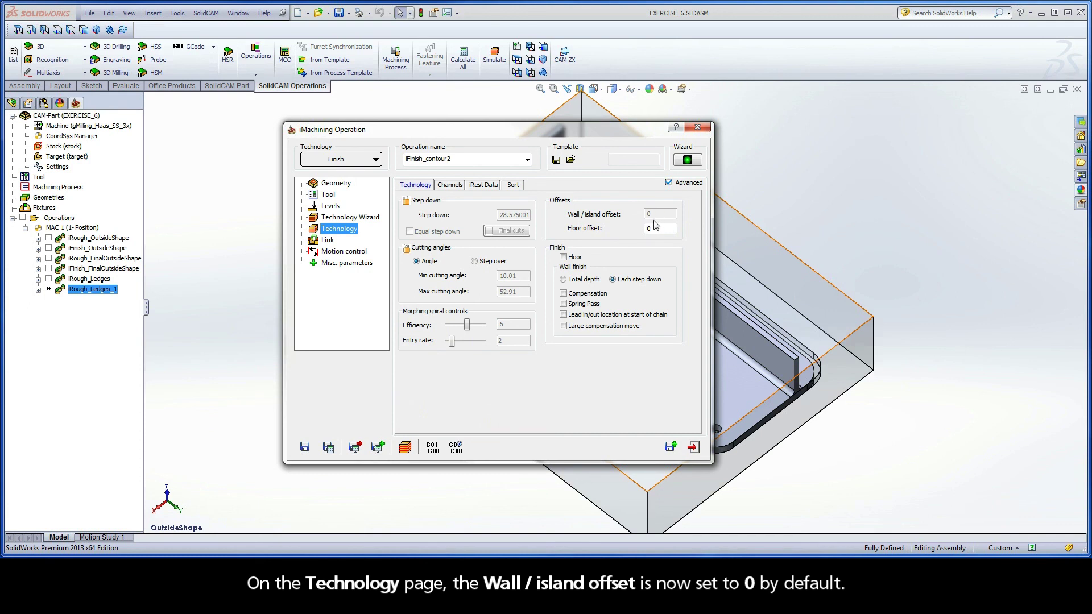
# Step: Rename the operation from iFinish_contour2 to iFinish_Ledges
pyautogui.doubleClick(461, 159)
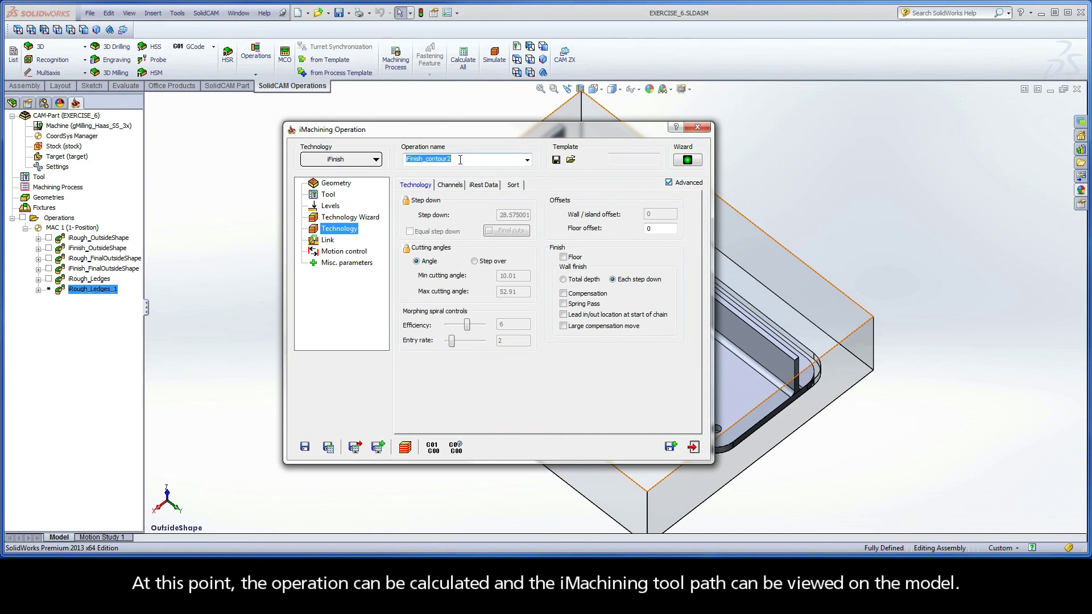
pyautogui.moveTo(460, 160); pyautogui.dragTo(428, 161)
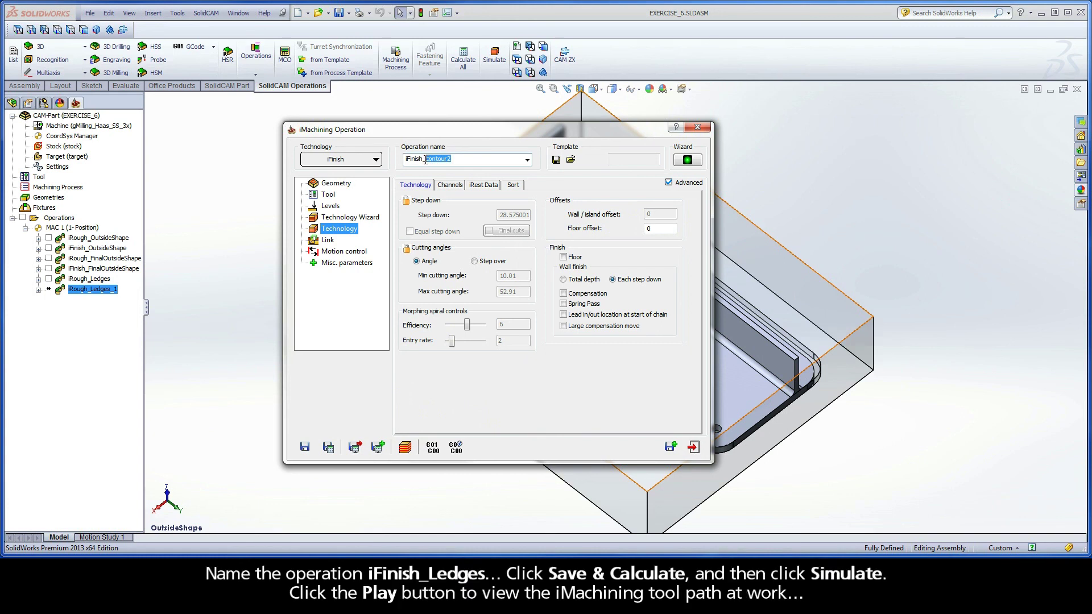
pyautogui.write('Ledges')
# Step: Calculate iFinish_Ledges and play its finishing simulation at a slower speed
pyautogui.click(328, 448)
pyautogui.click(405, 448)
pyautogui.moveTo(238, 448); pyautogui.dragTo(209, 448)
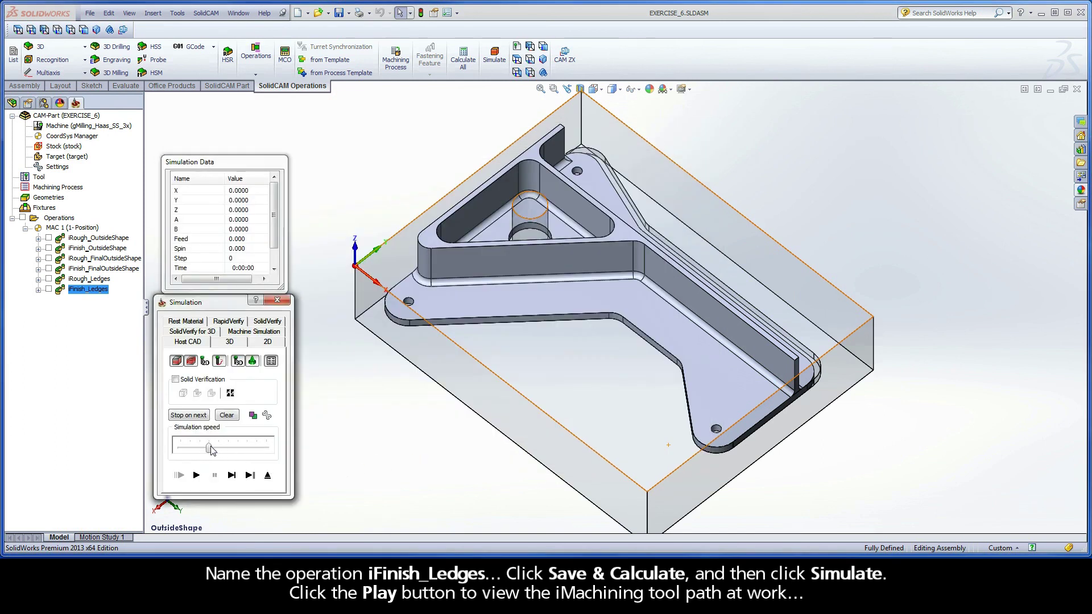
pyautogui.click(197, 475)
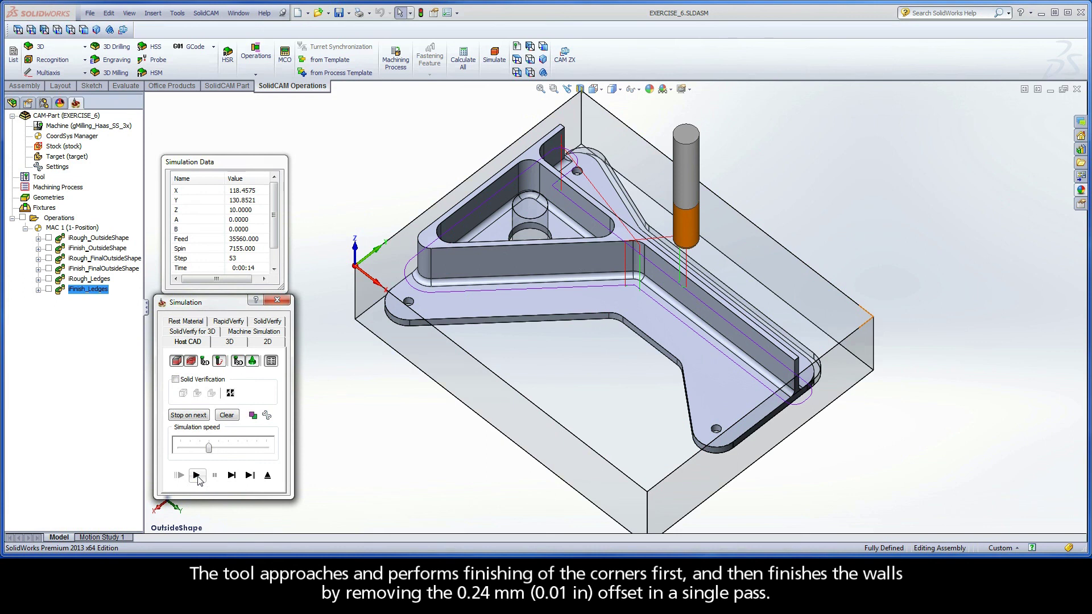
pyautogui.click(268, 475)
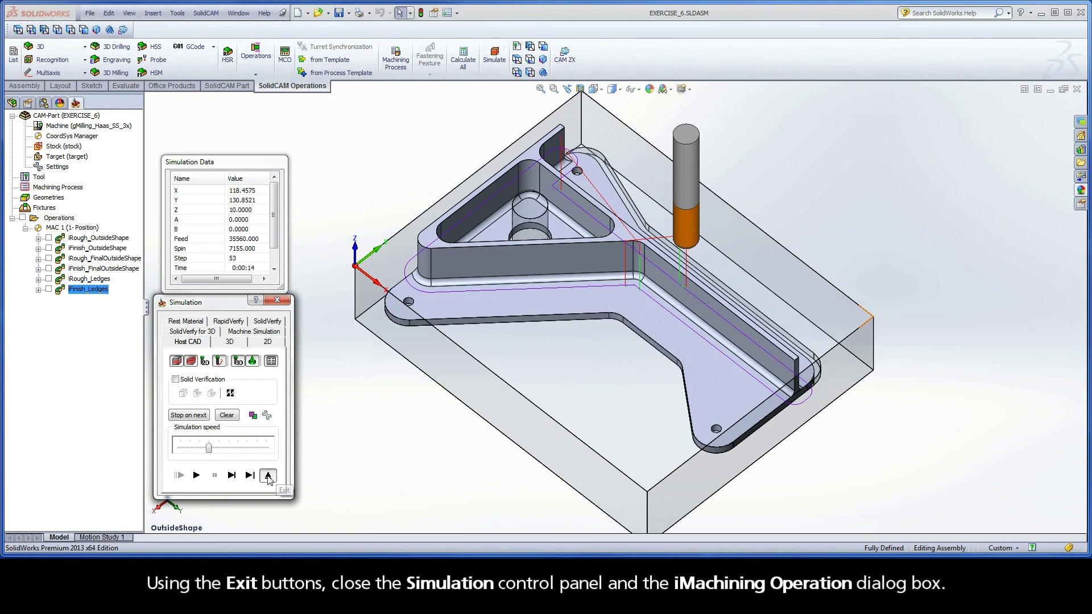